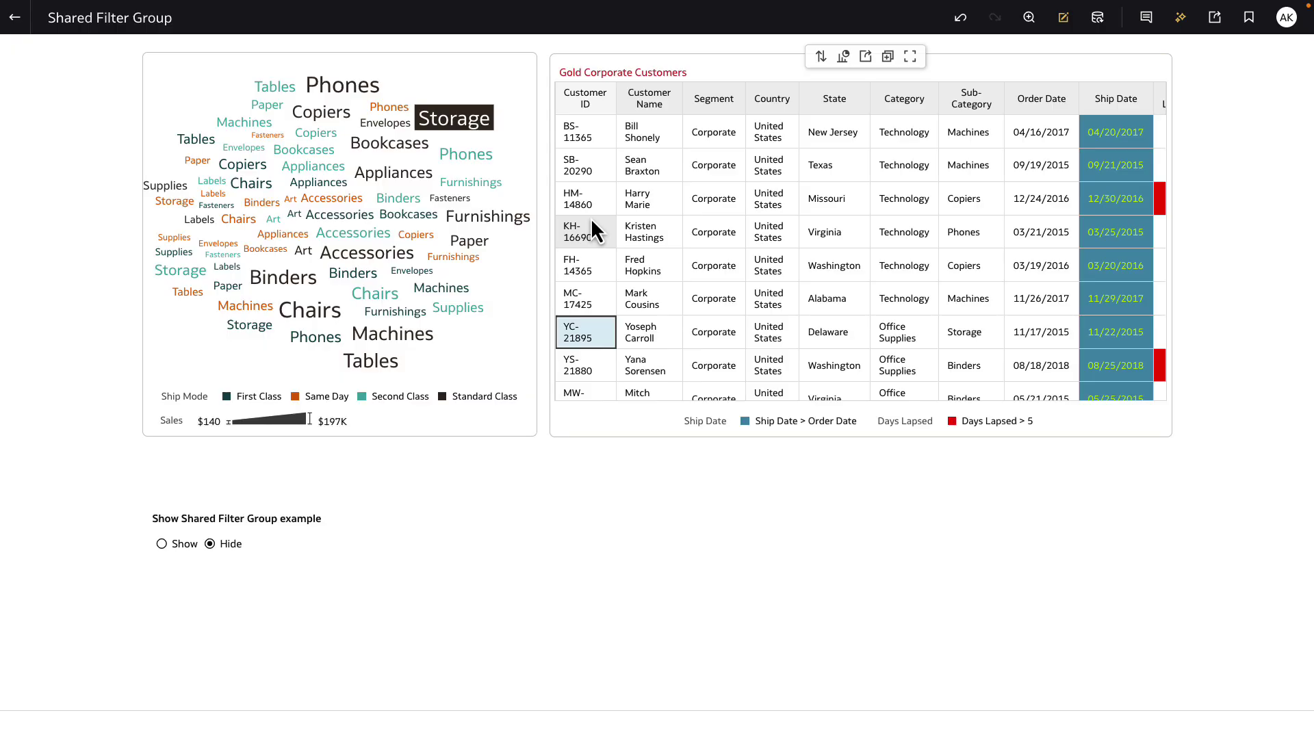
# Show the Gold Corporate Customers filter's Segment, Category, Quantity and Sales conditions on the table.
pyautogui.click(600, 76)
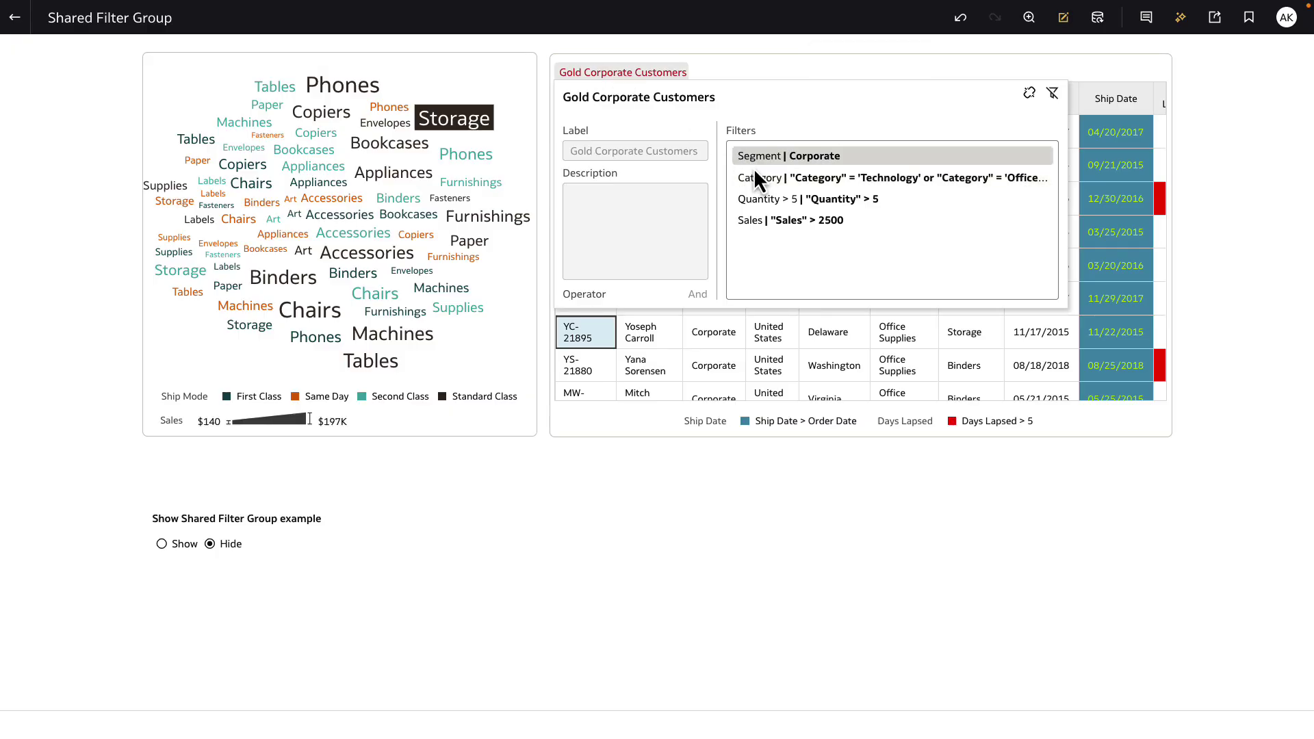
# Switch the workbook to edit mode and open the Gold Corporate Customers filter group with Modify Filter Group.
pyautogui.click(1064, 19)
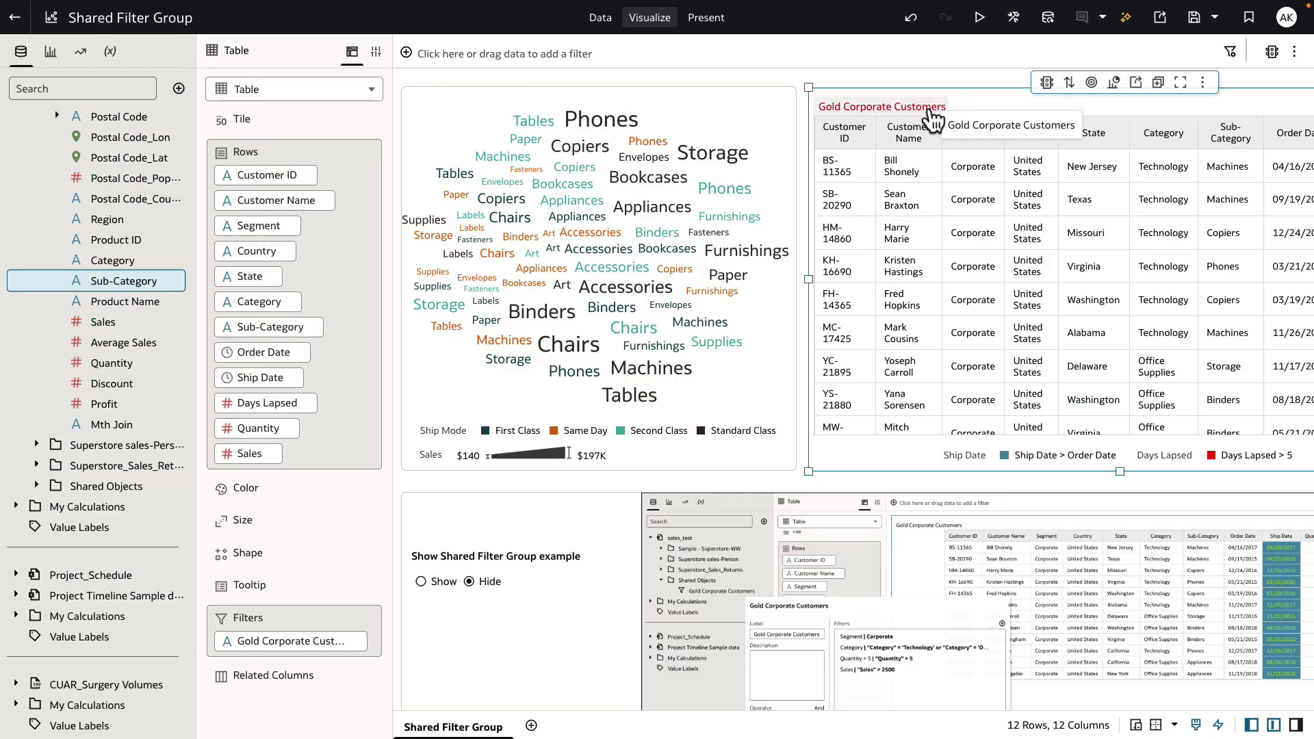
pyautogui.rightClick(294, 641)
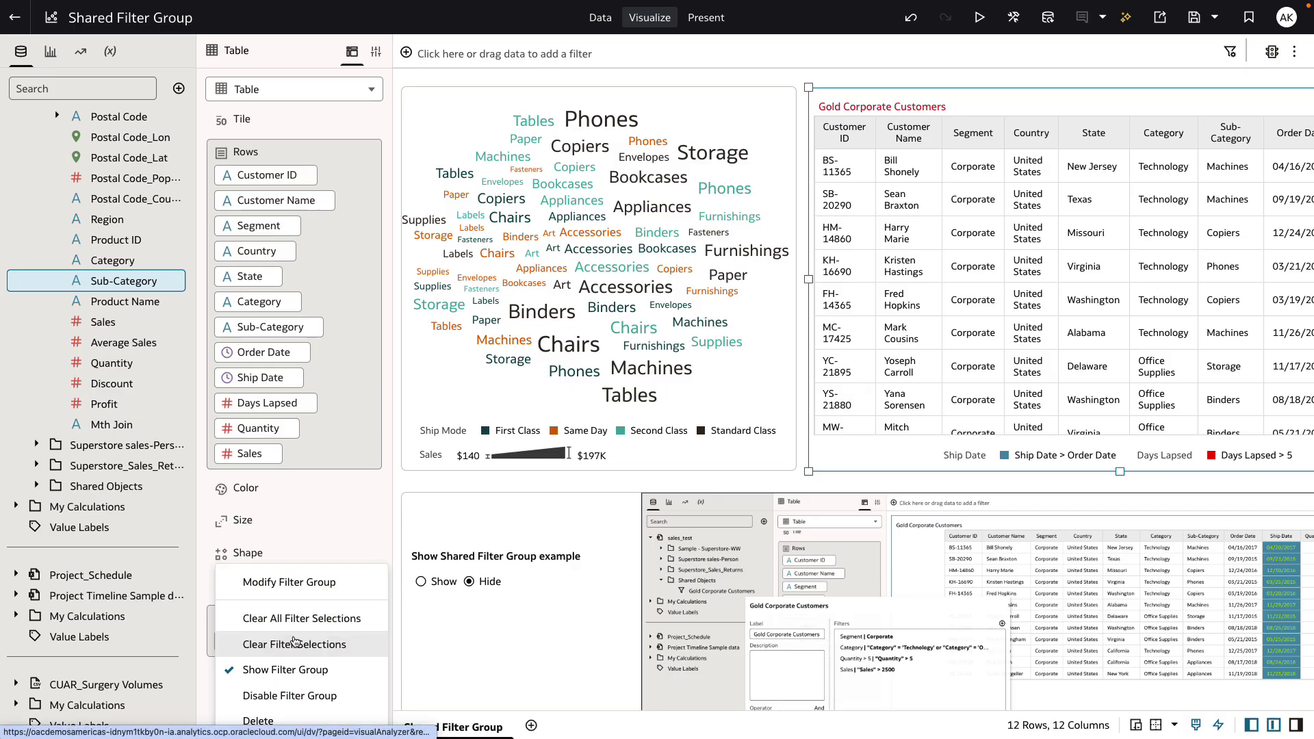
pyautogui.click(294, 582)
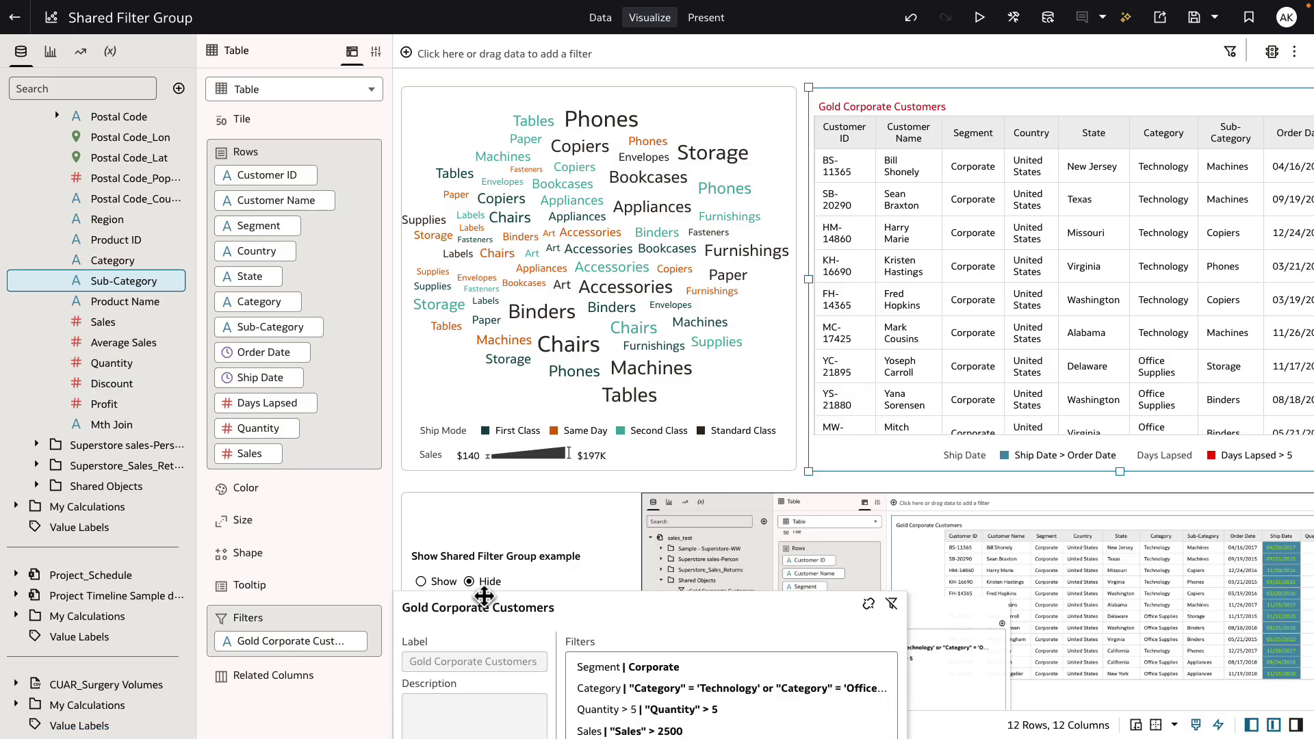
pyautogui.moveTo(484, 597); pyautogui.dragTo(484, 390)
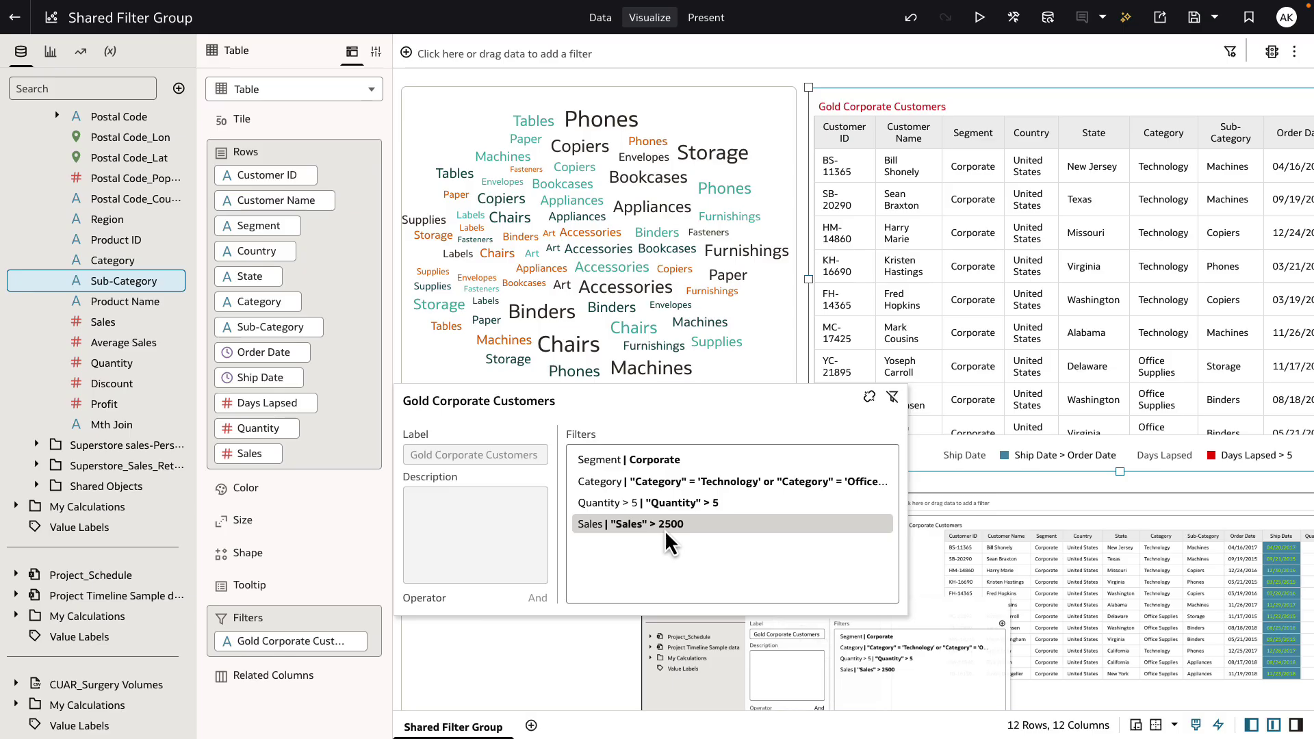
# Close the Gold Corporate Customers editor and create a new empty filter group in the filter bar.
pyautogui.click(666, 352)
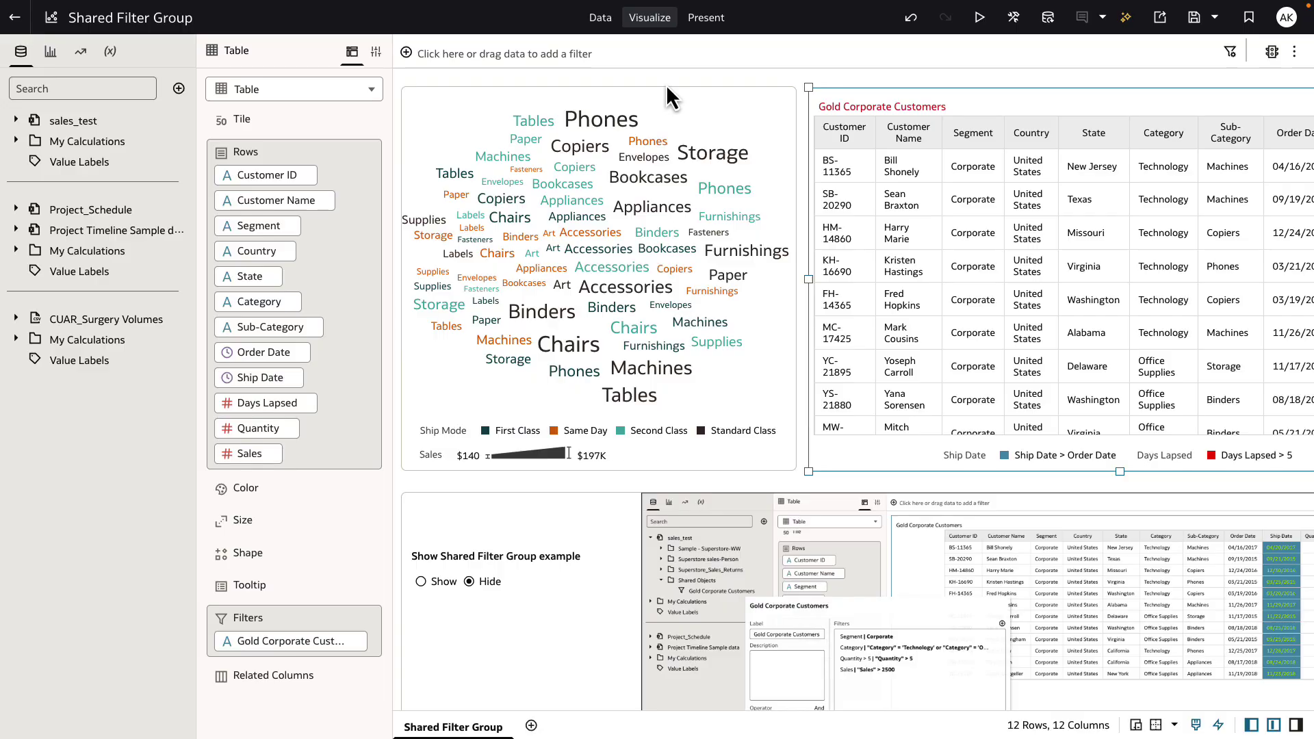
pyautogui.click(408, 55)
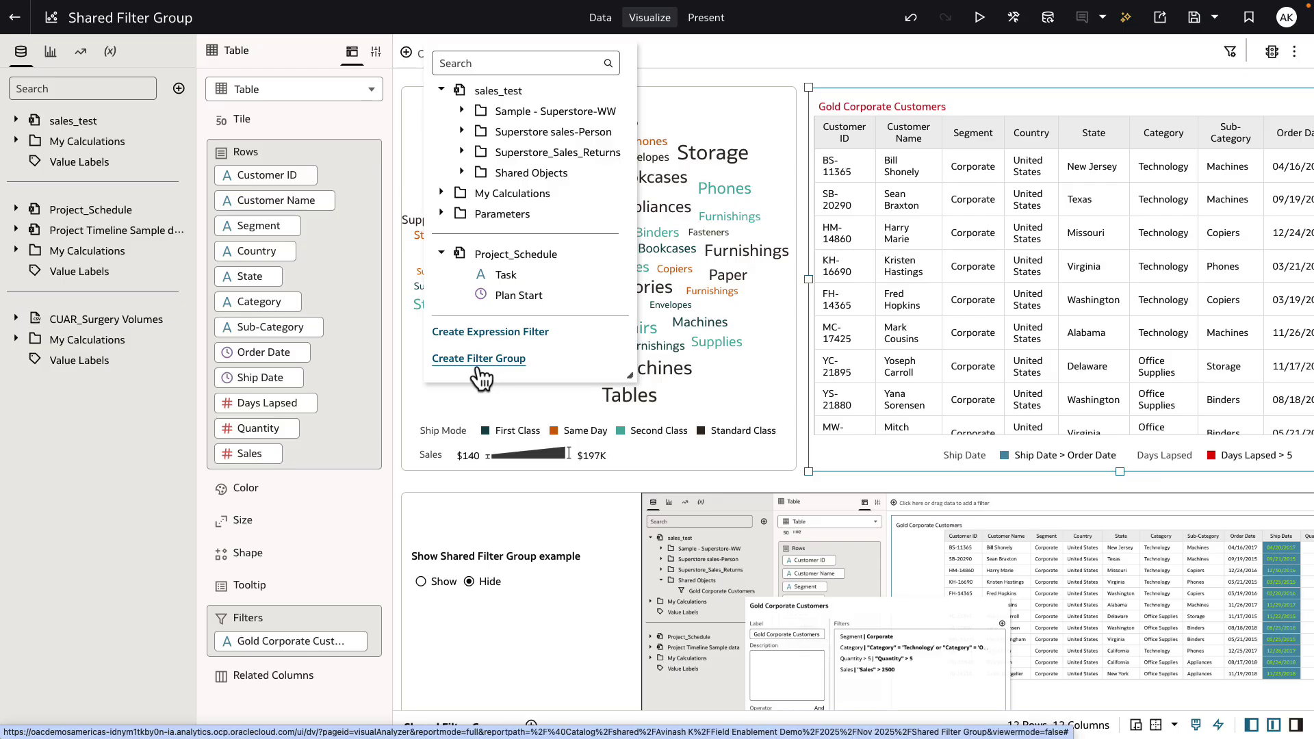
pyautogui.click(360, 620)
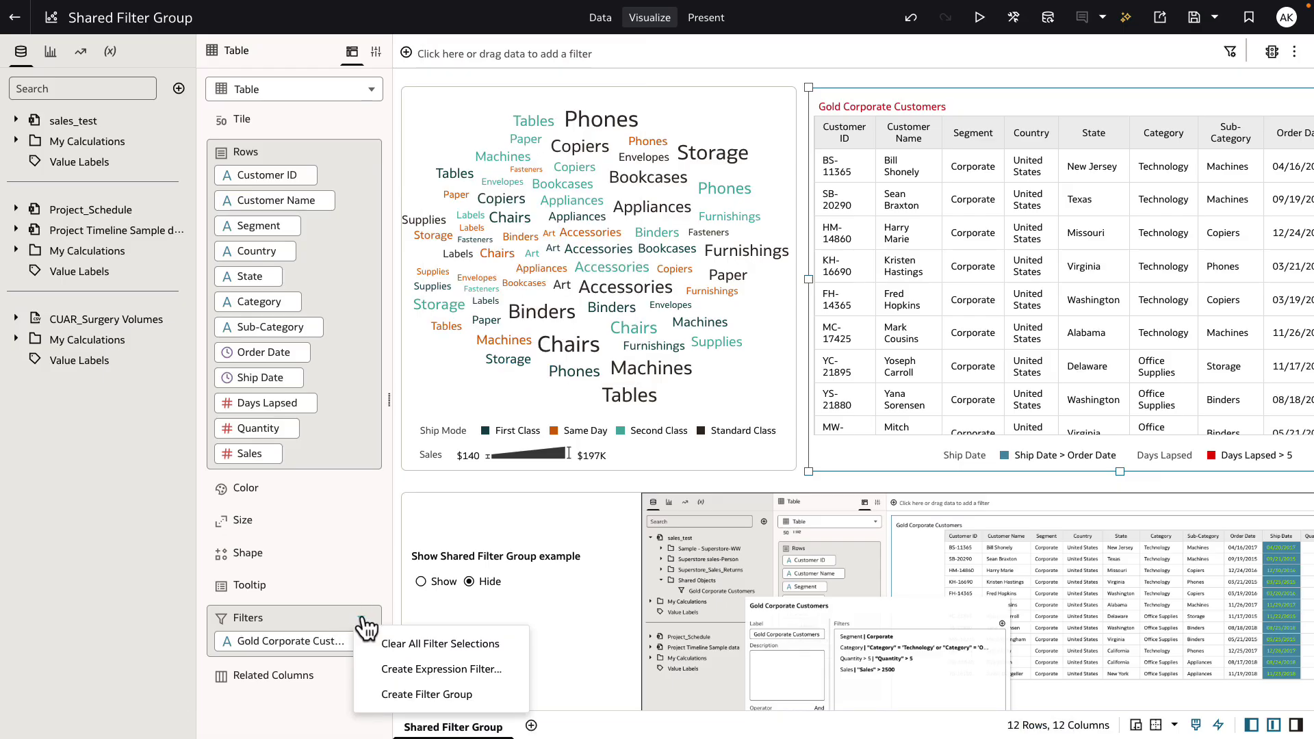
pyautogui.click(409, 56)
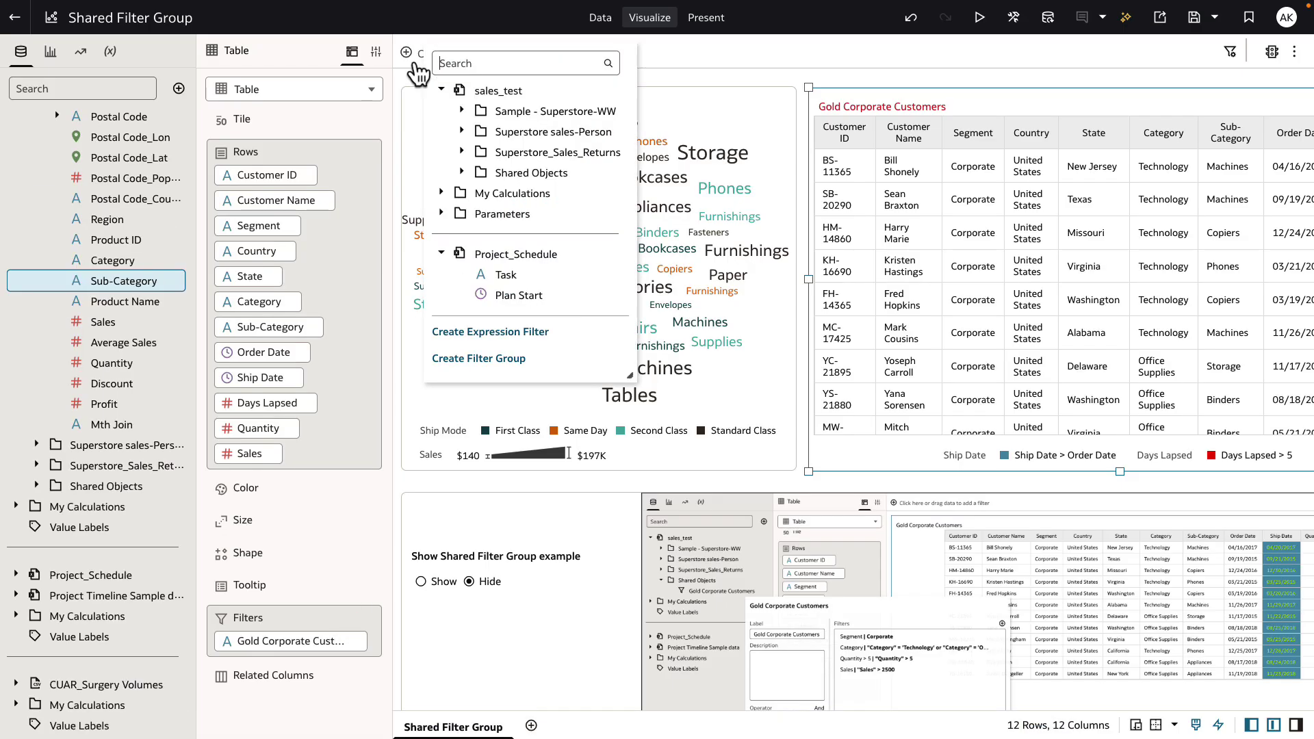
pyautogui.click(481, 358)
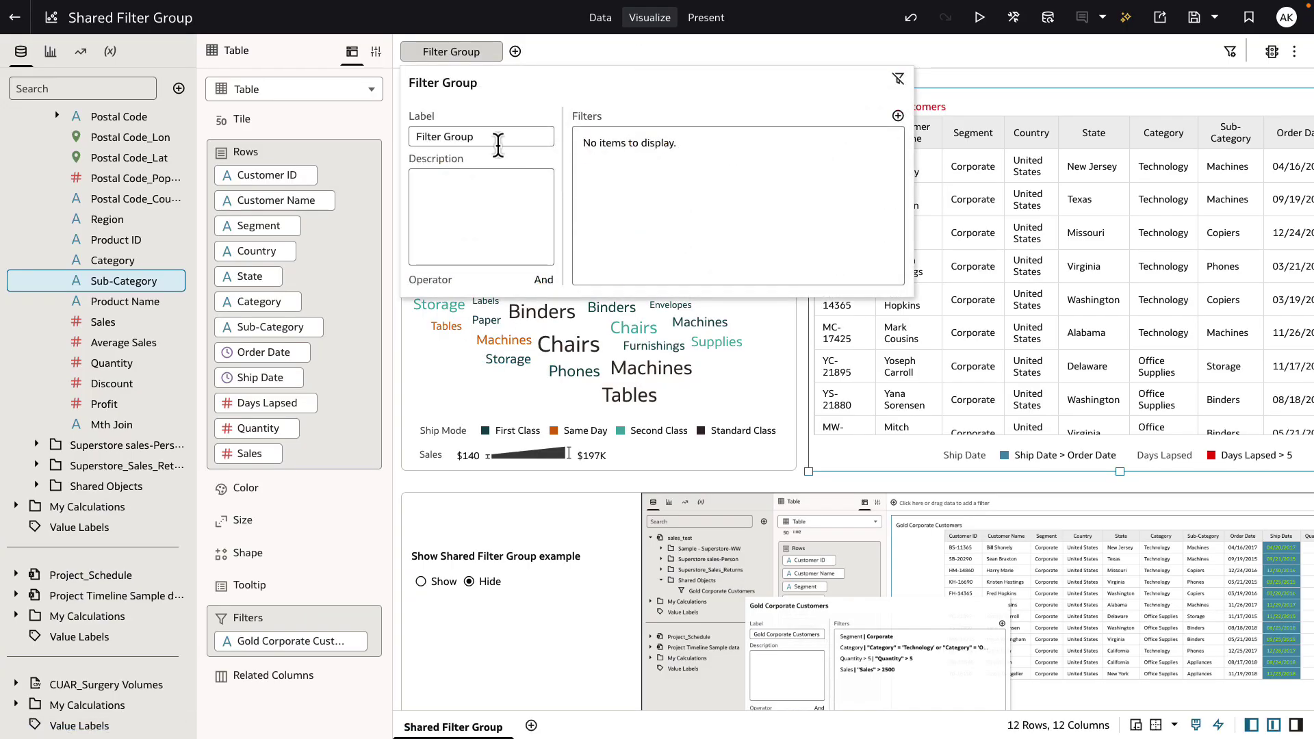
# Rename the group 'My Key Customer' and add a Ship Mode filter from Sample - Superstore-WW.
pyautogui.moveTo(498, 140); pyautogui.dragTo(419, 135)
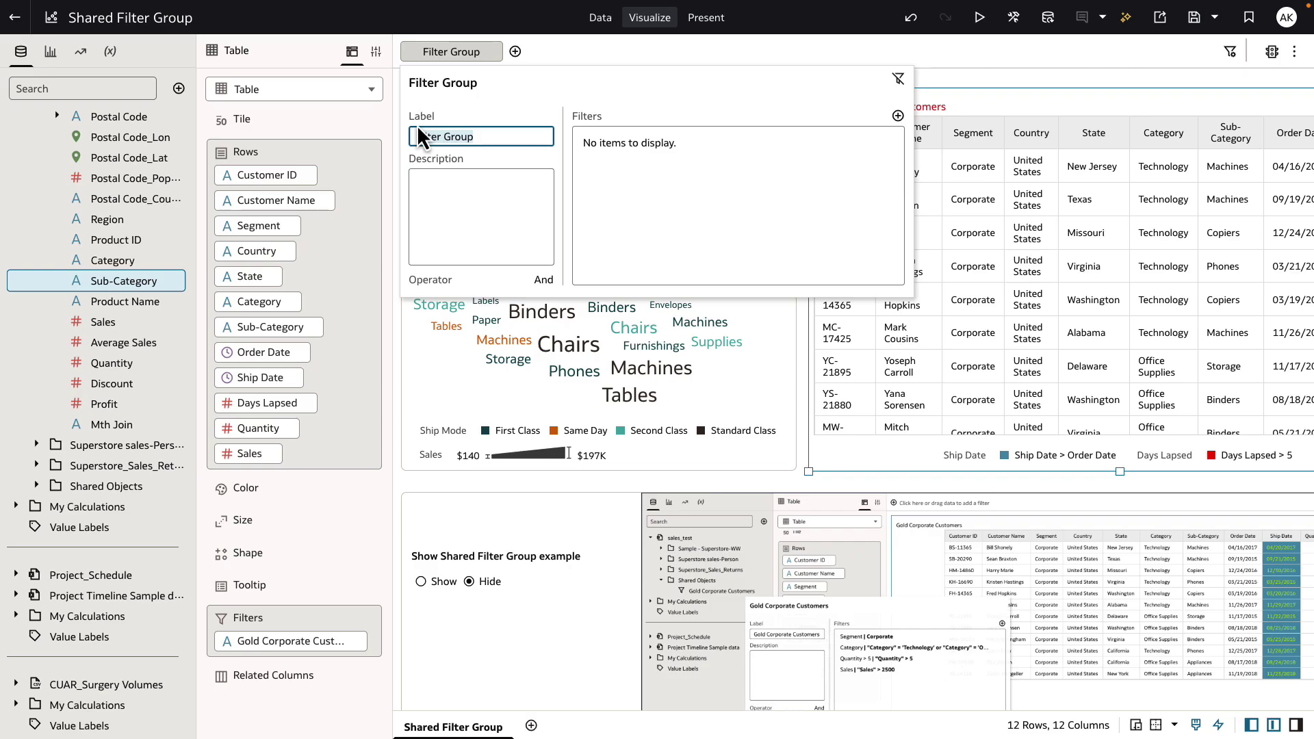
pyautogui.write('My Key Customer')
pyautogui.click(898, 116)
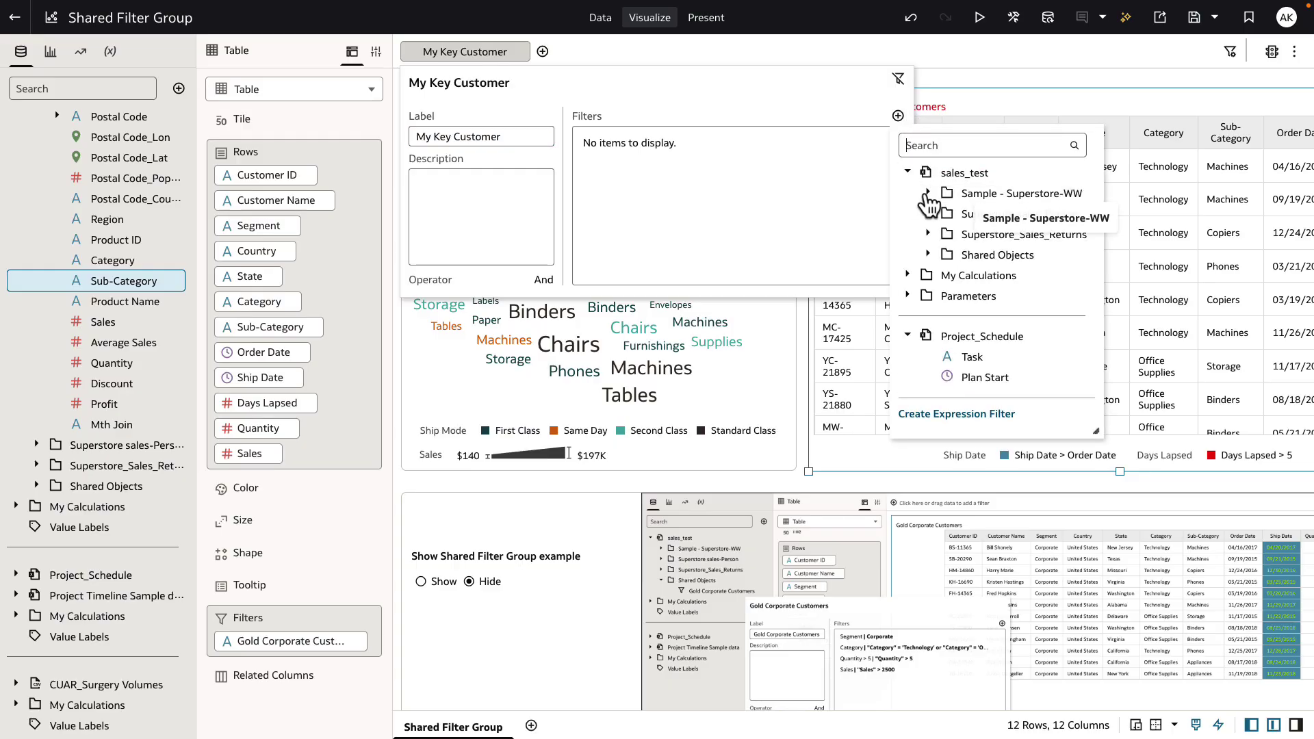
pyautogui.click(928, 194)
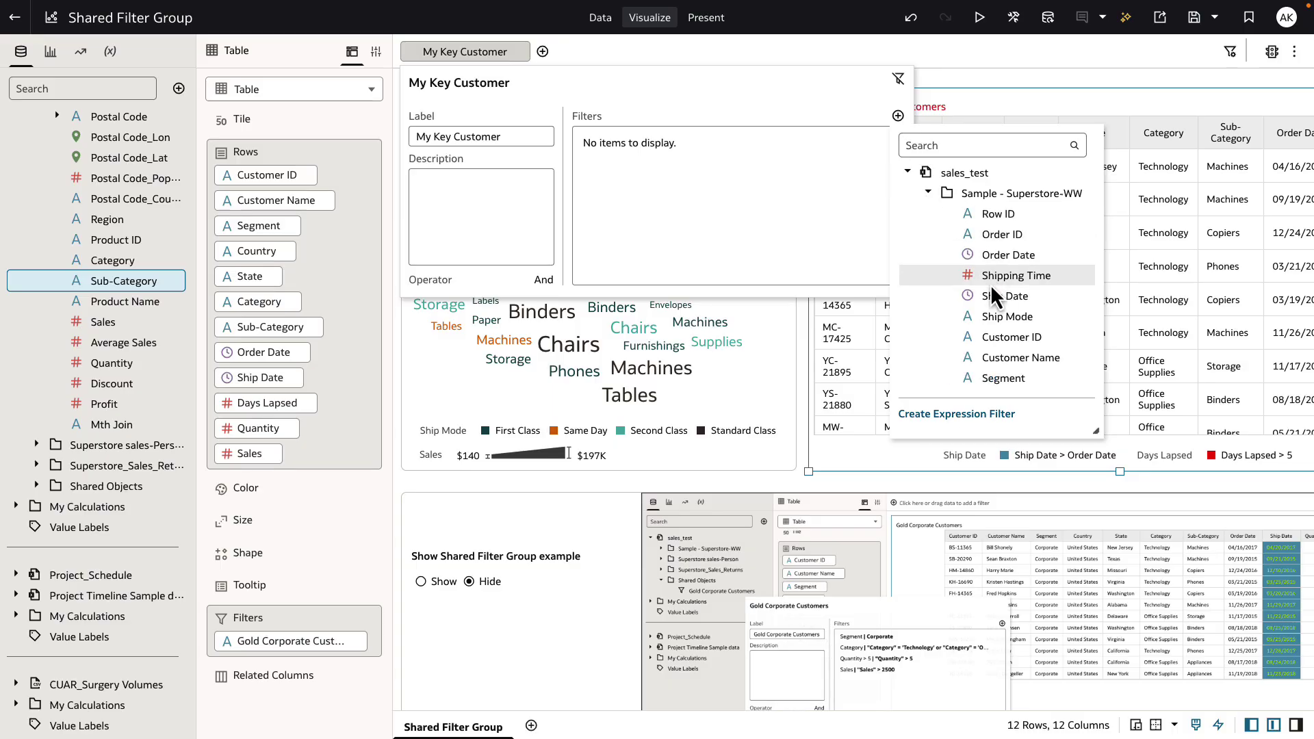
pyautogui.click(992, 318)
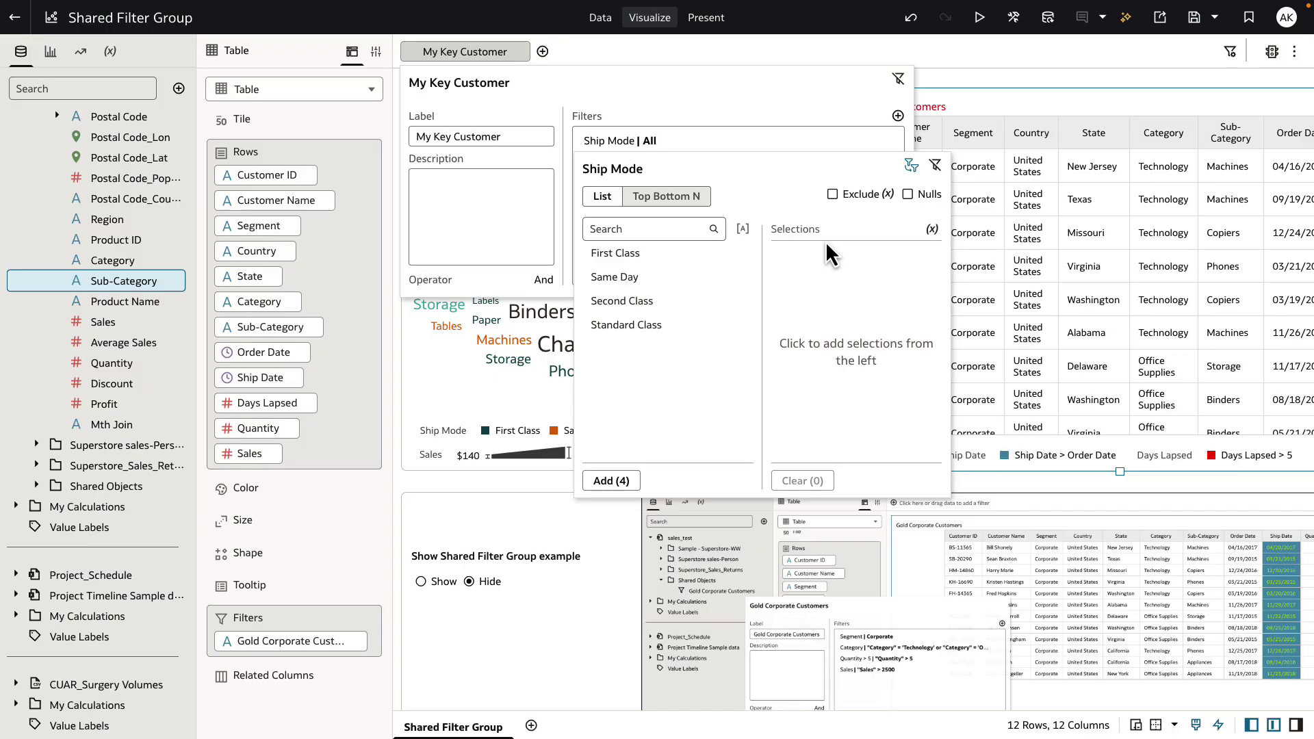
# Limit Ship Mode to First Class and add a Sales filter to the My Key Customer group.
pyautogui.click(625, 255)
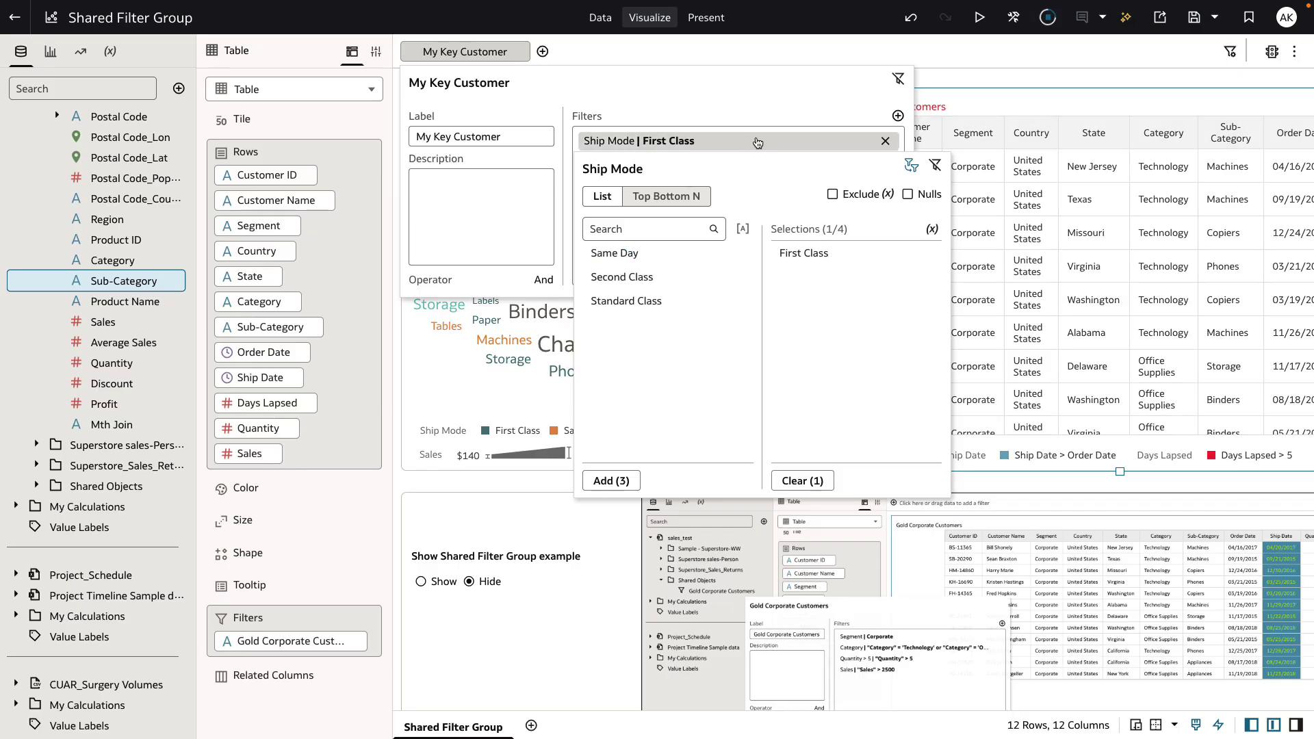
pyautogui.click(898, 116)
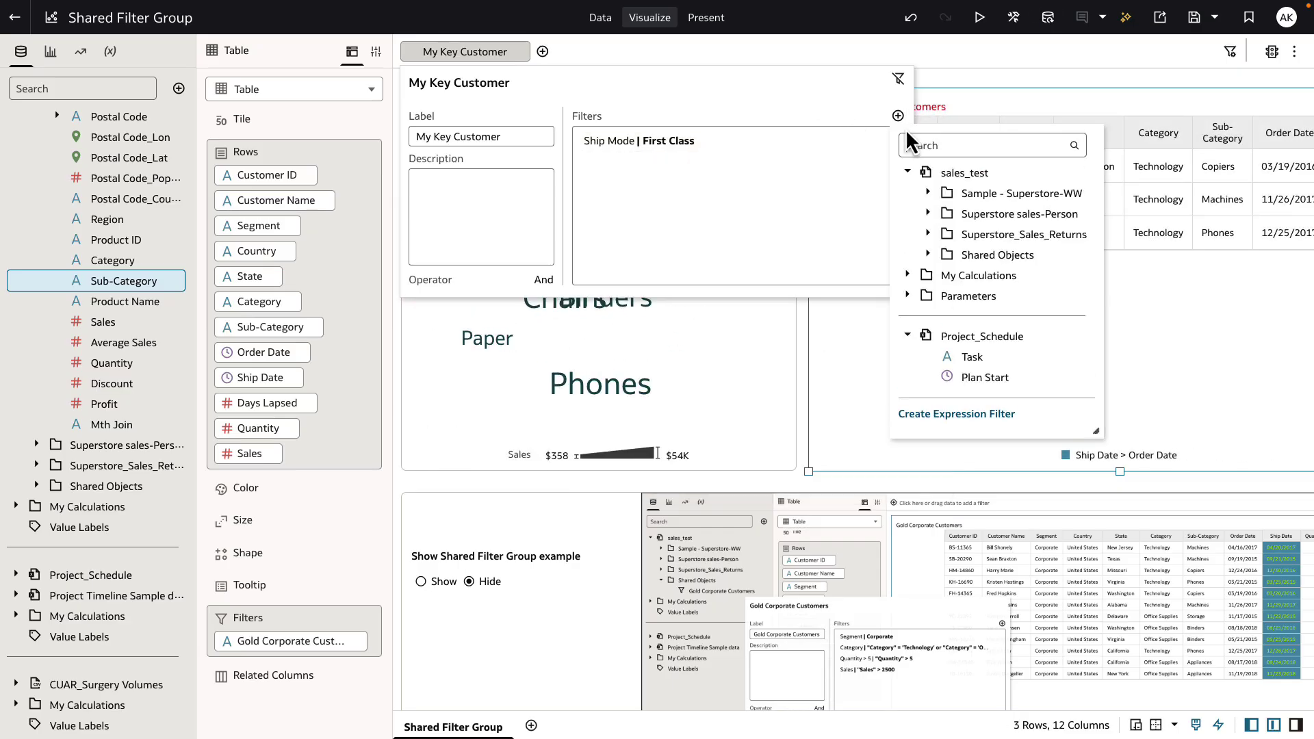
pyautogui.click(929, 193)
pyautogui.scroll(-5, 979, 320)
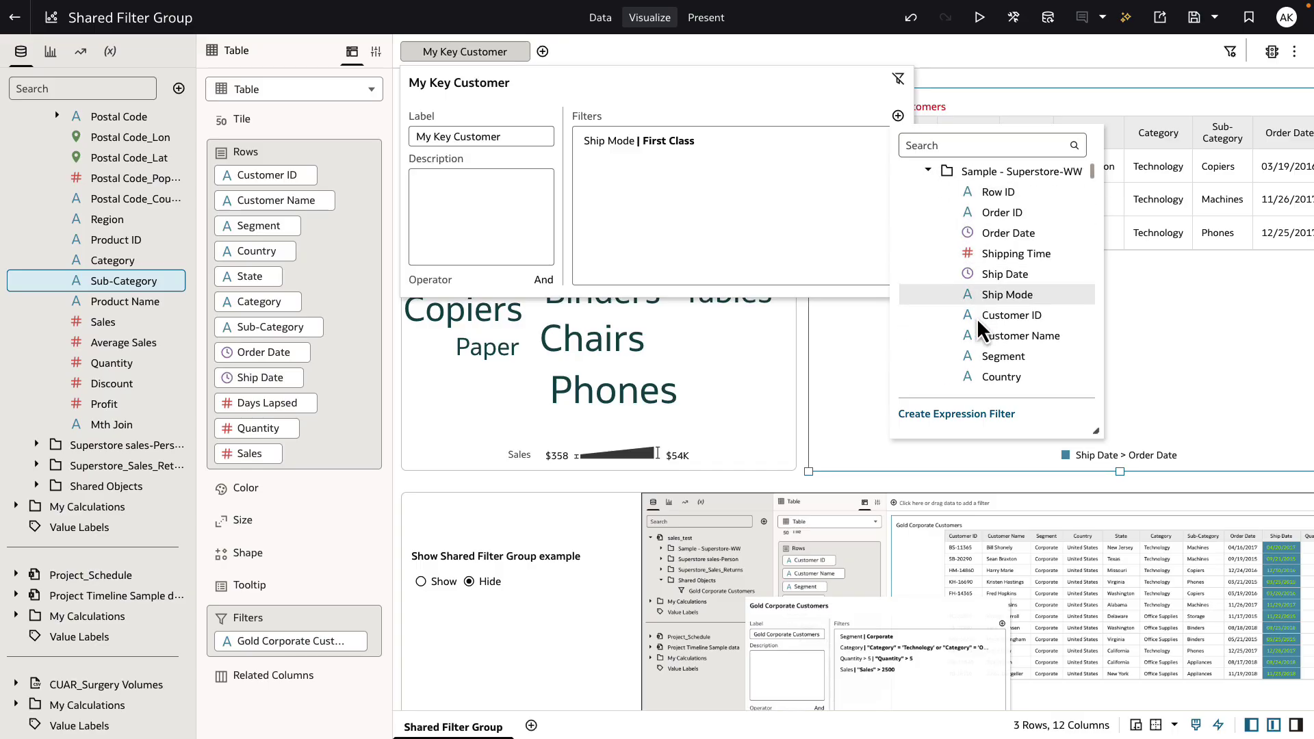
pyautogui.scroll(-3, 977, 318)
pyautogui.click(981, 327)
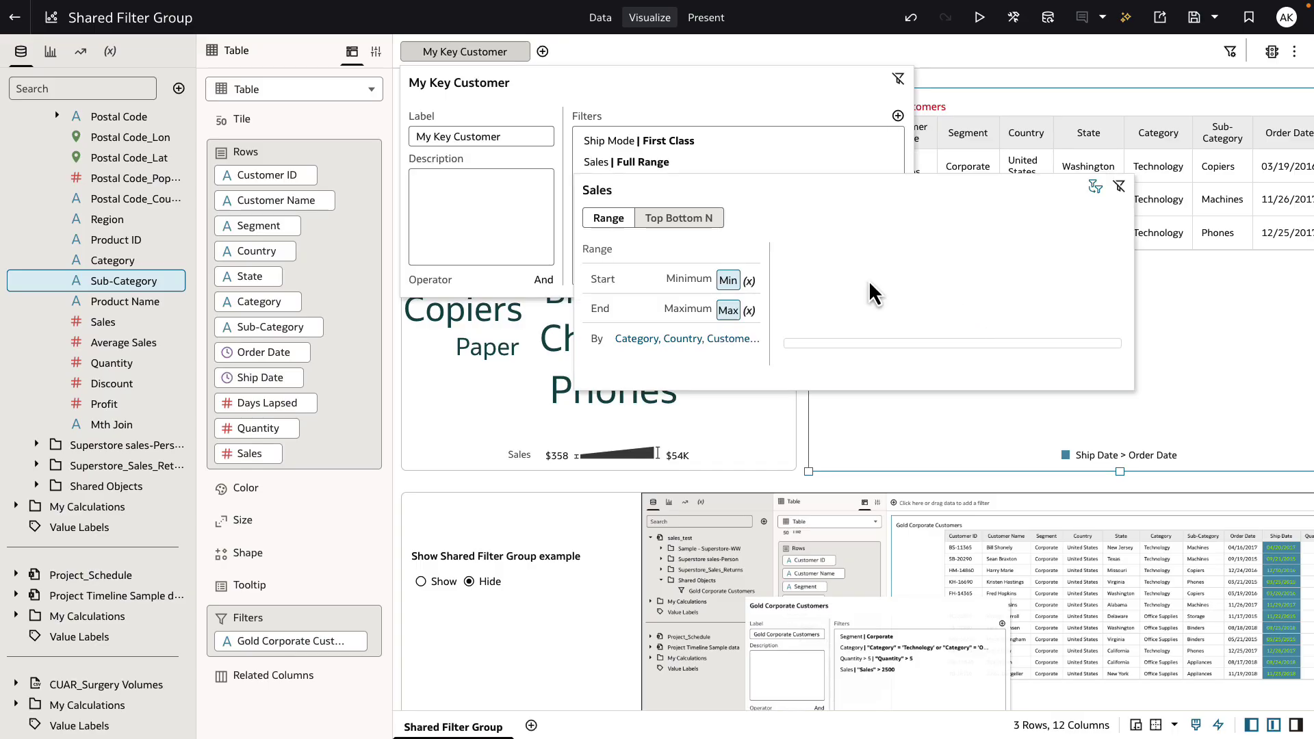
# Set the Sales filter's minimum value to 5,000.
pyautogui.click(695, 278)
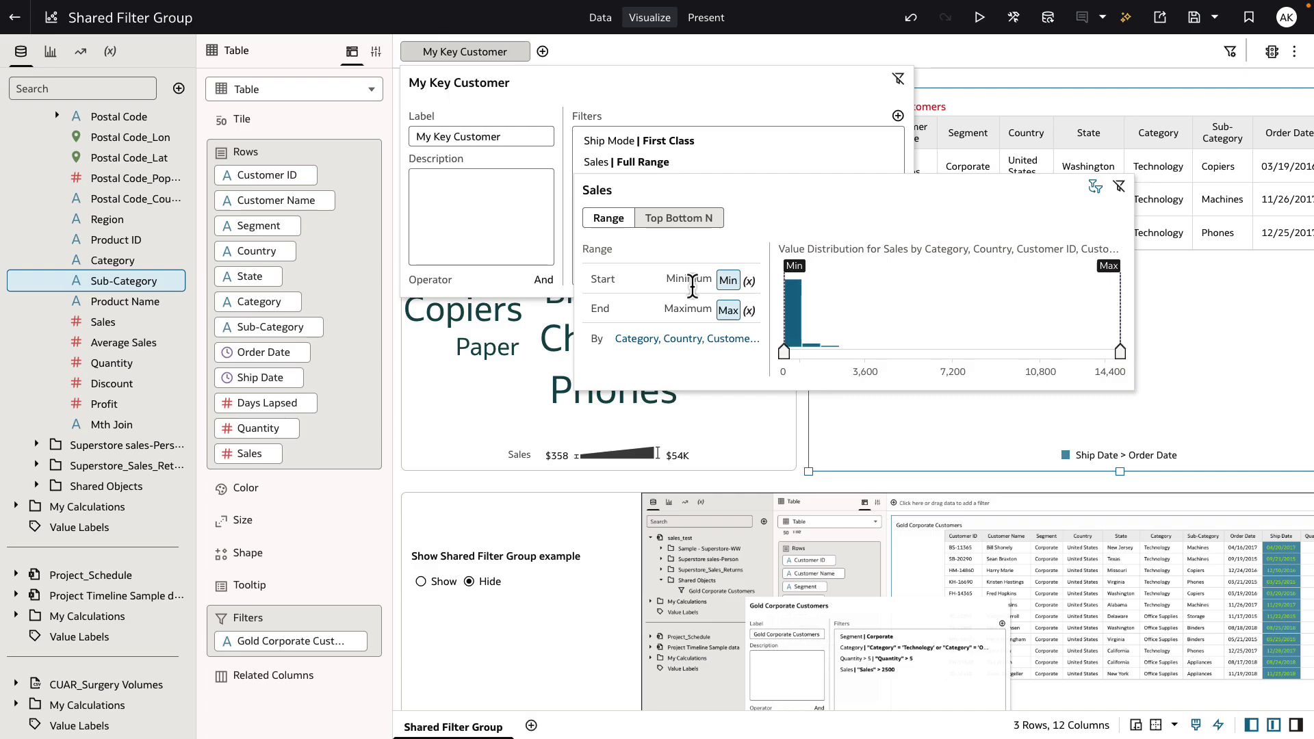
pyautogui.write('5000')
pyautogui.press('Return')
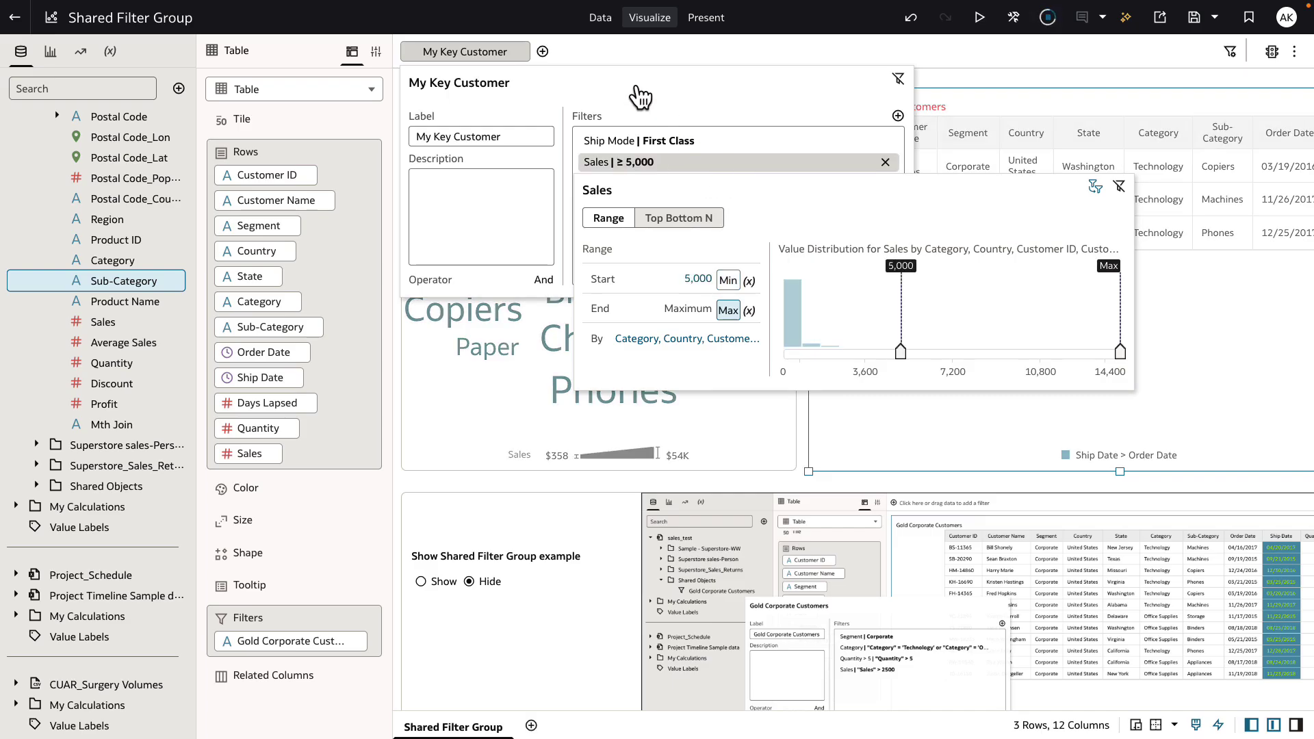
pyautogui.click(598, 51)
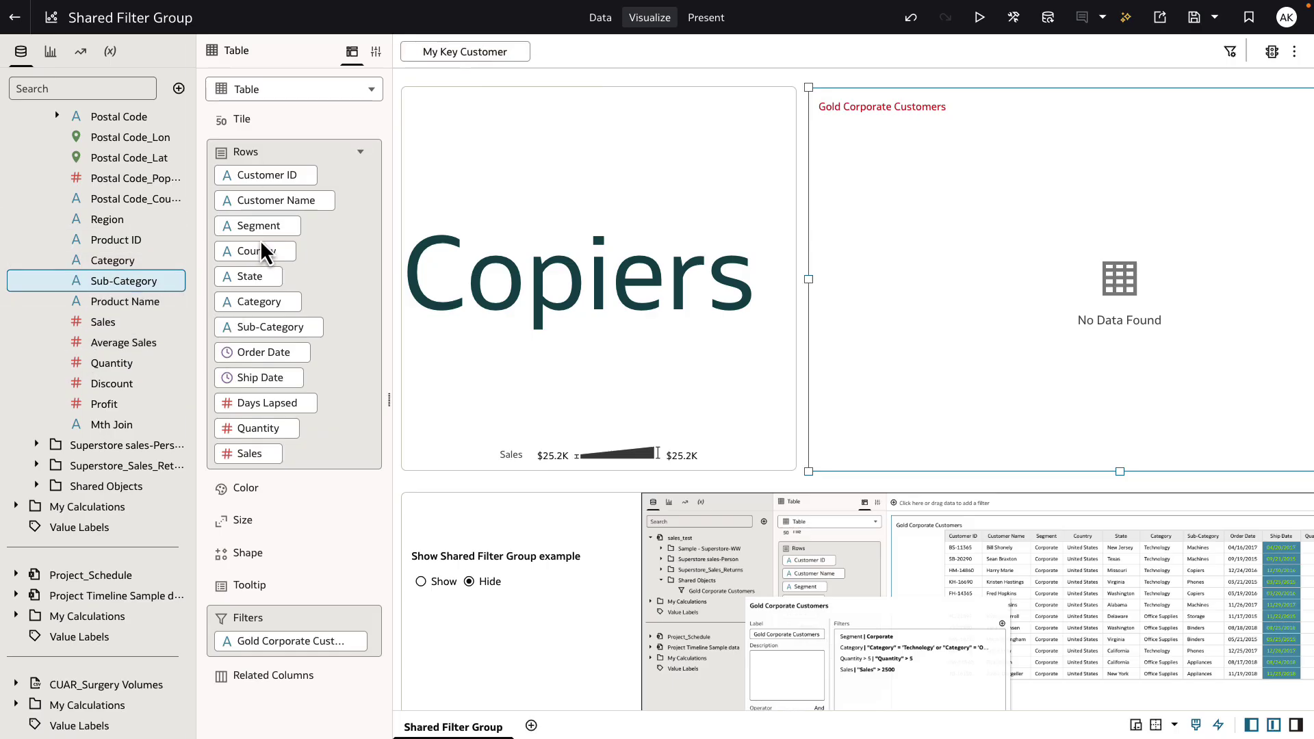
# Move My Key Customer into the Shared Objects folder and expand the folder to confirm it's listed.
pyautogui.click(428, 96)
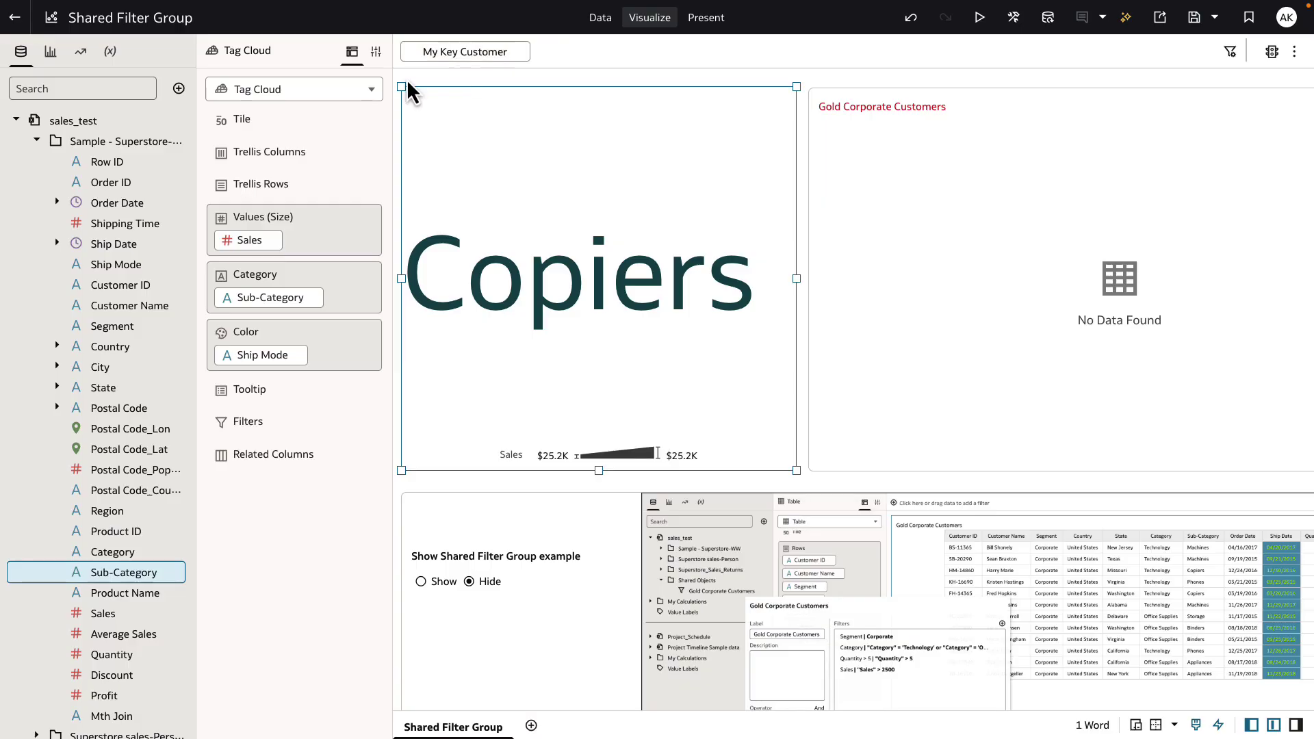
pyautogui.scroll(-3, 140, 213)
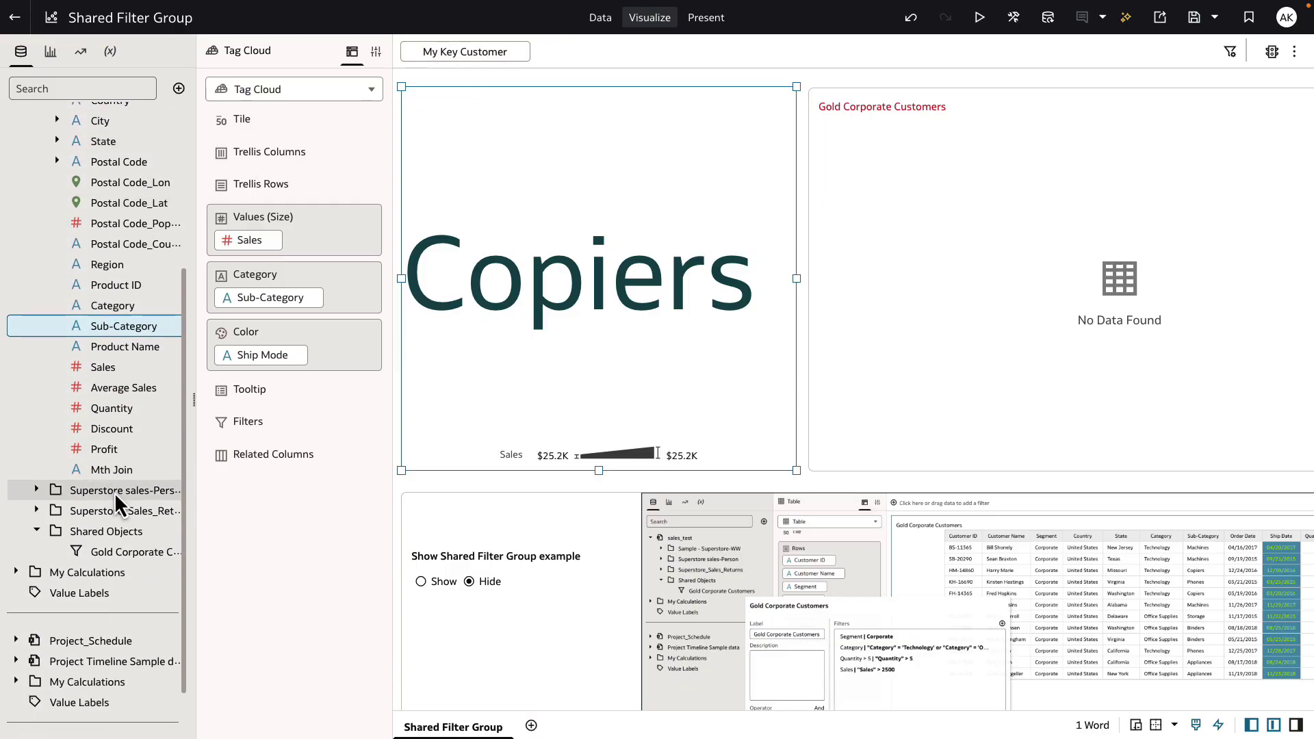
pyautogui.moveTo(438, 67)
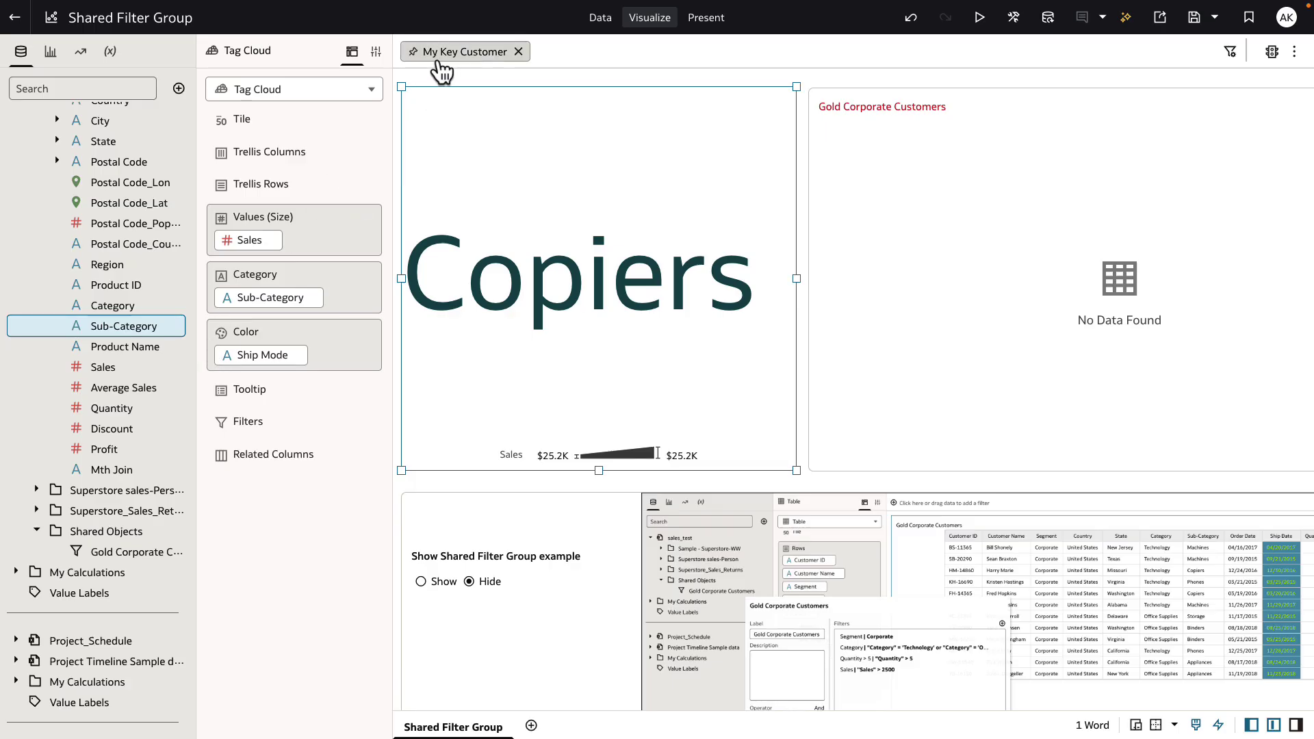
pyautogui.moveTo(441, 69); pyautogui.dragTo(116, 531)
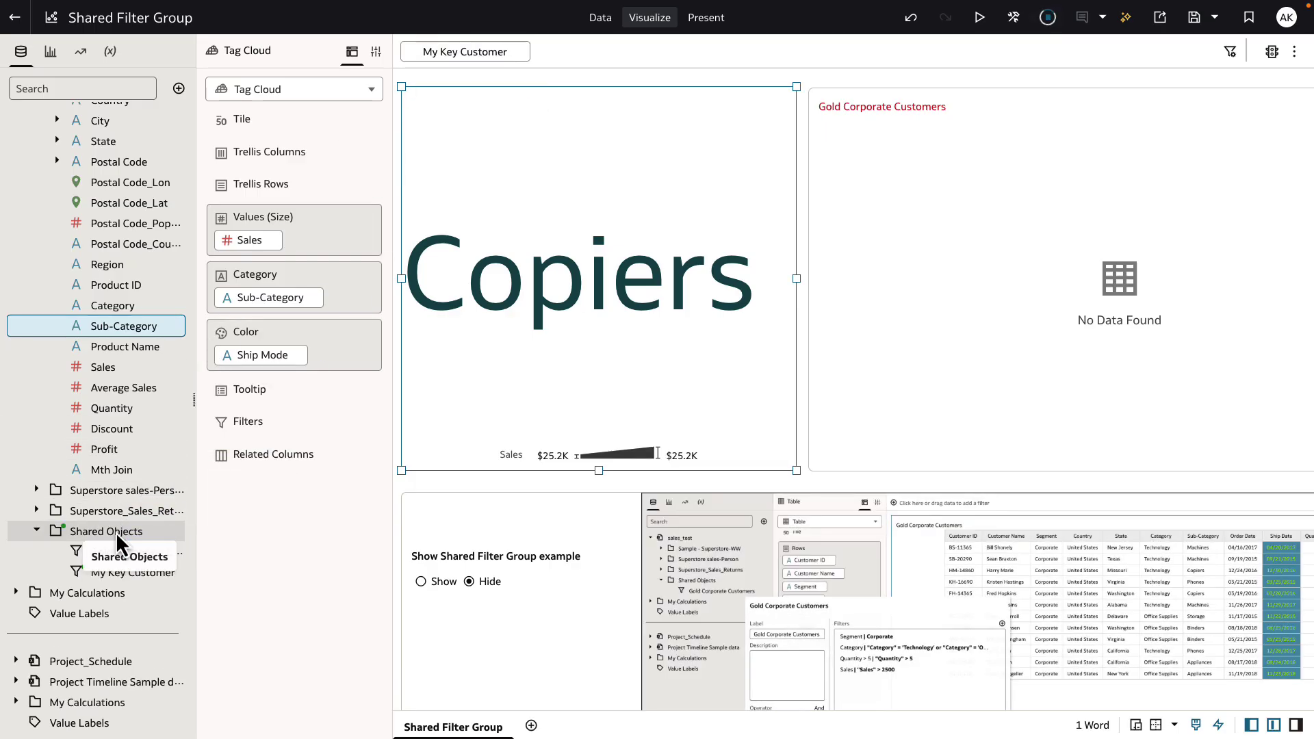
pyautogui.click(117, 532)
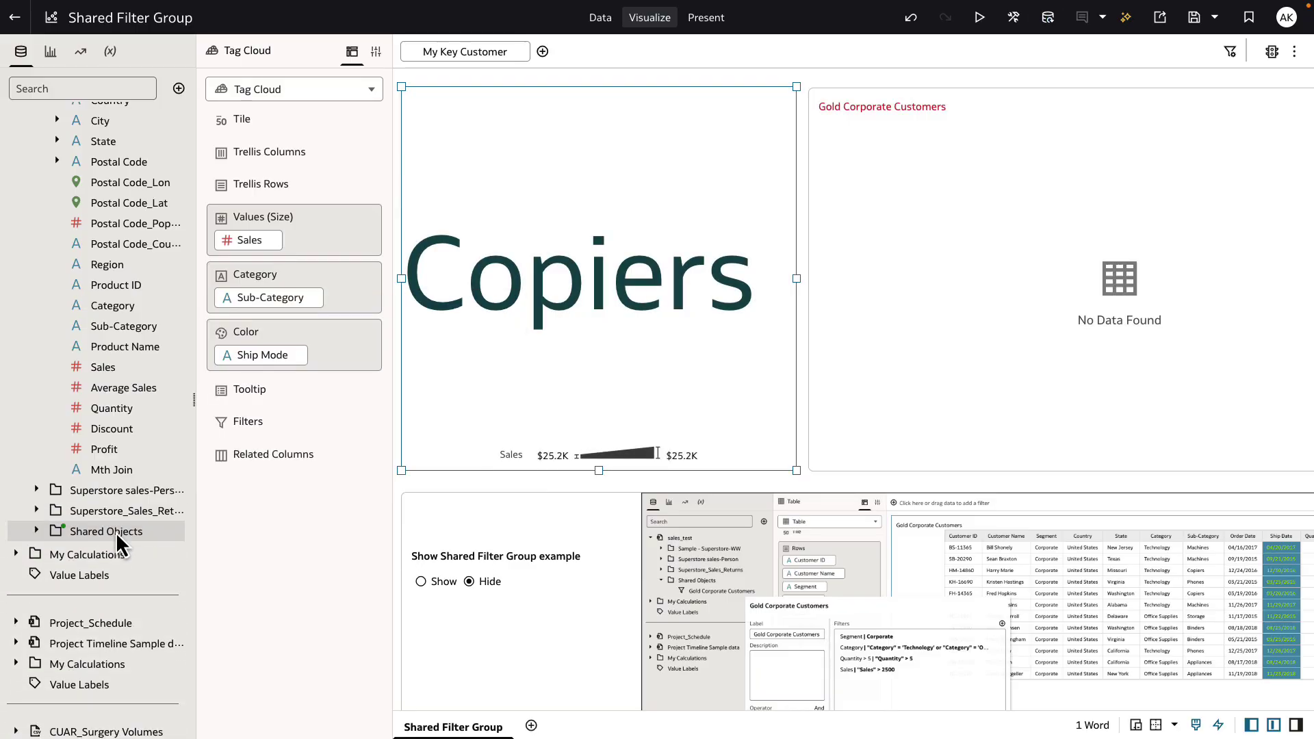
pyautogui.click(37, 533)
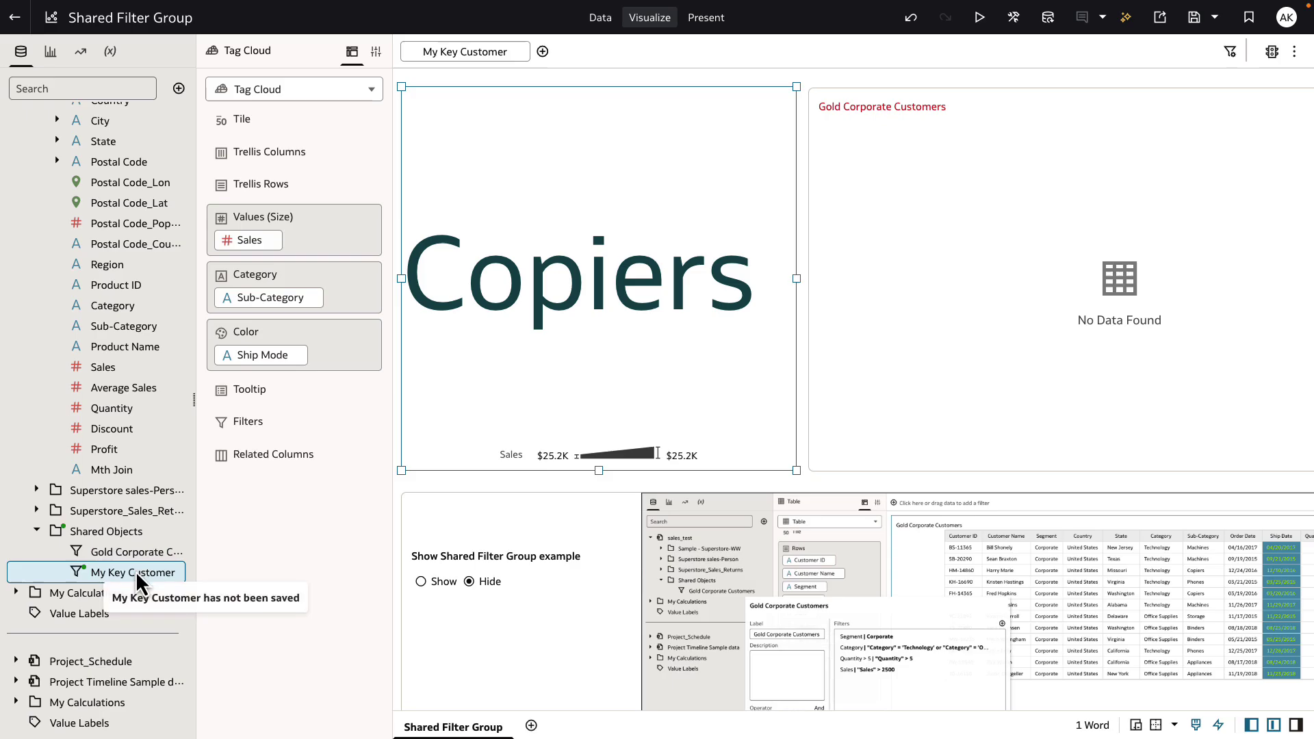
# Save the Shared Objects folder, confirming in the Save Shared Objects dialog.
pyautogui.rightClick(123, 534)
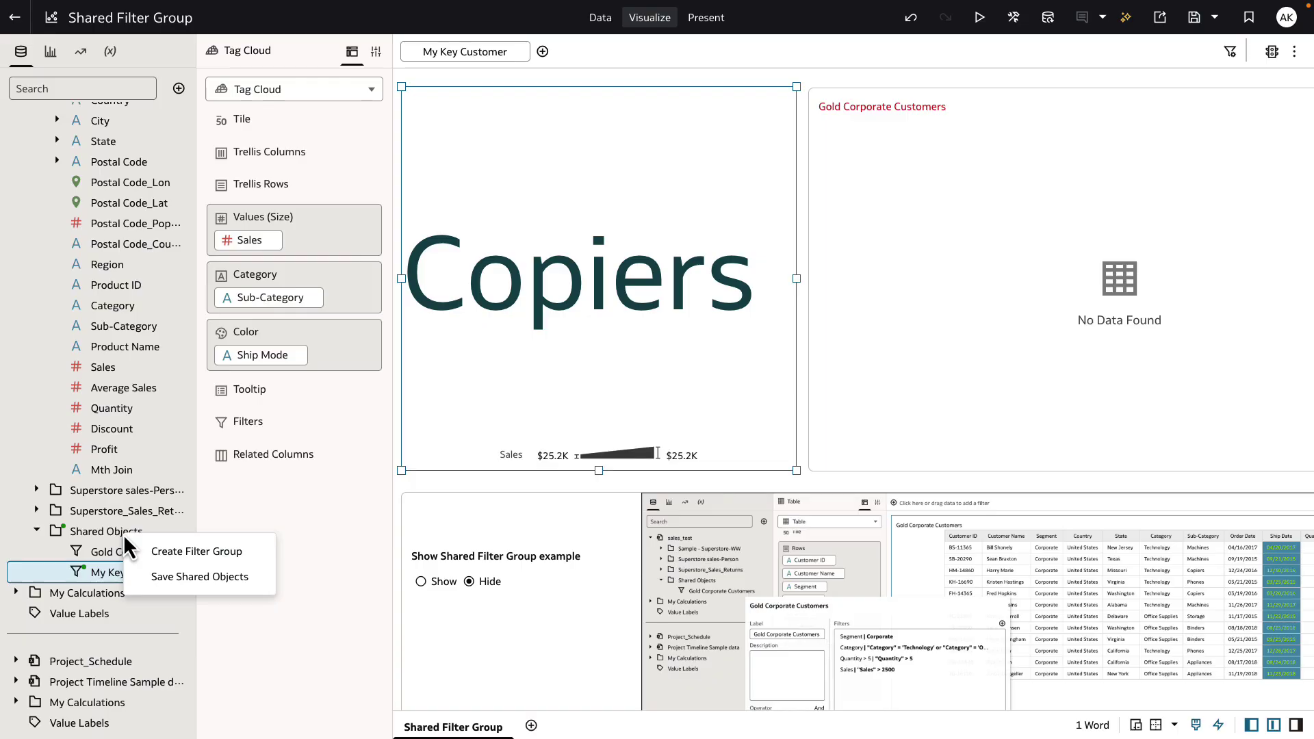
pyautogui.click(168, 577)
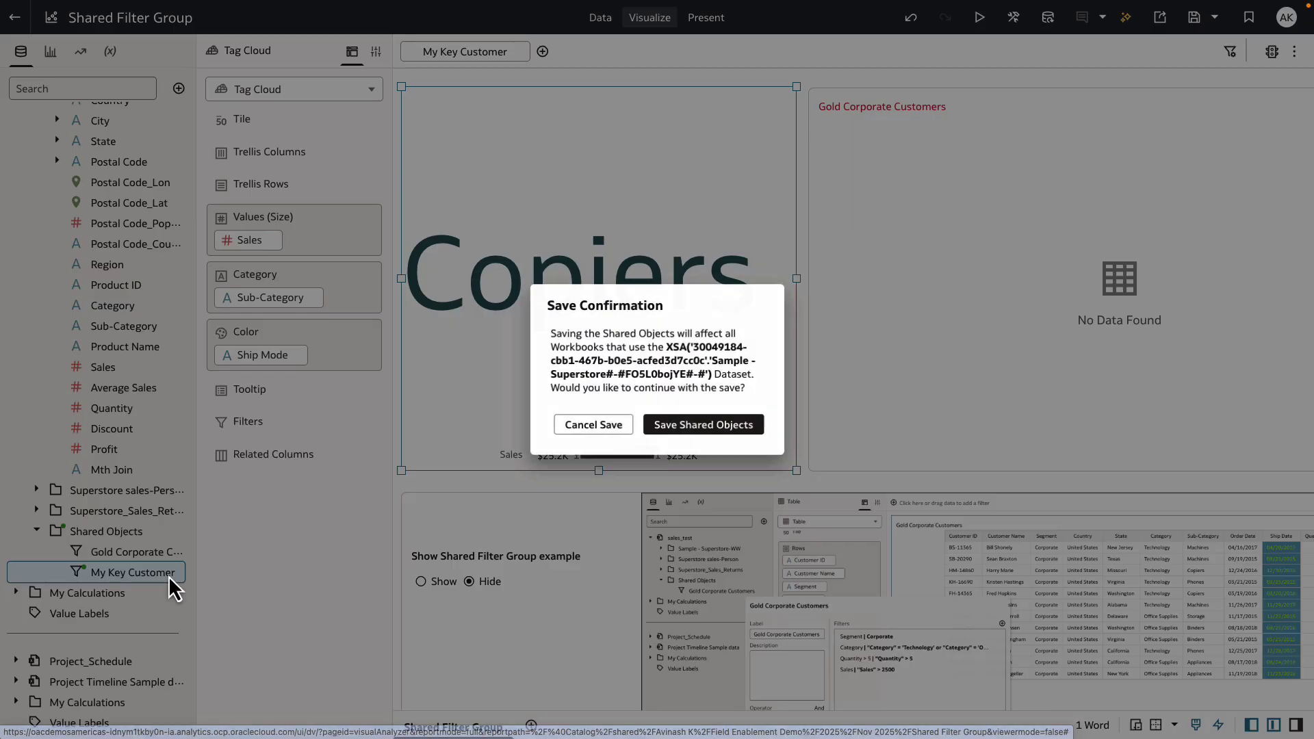
pyautogui.click(687, 430)
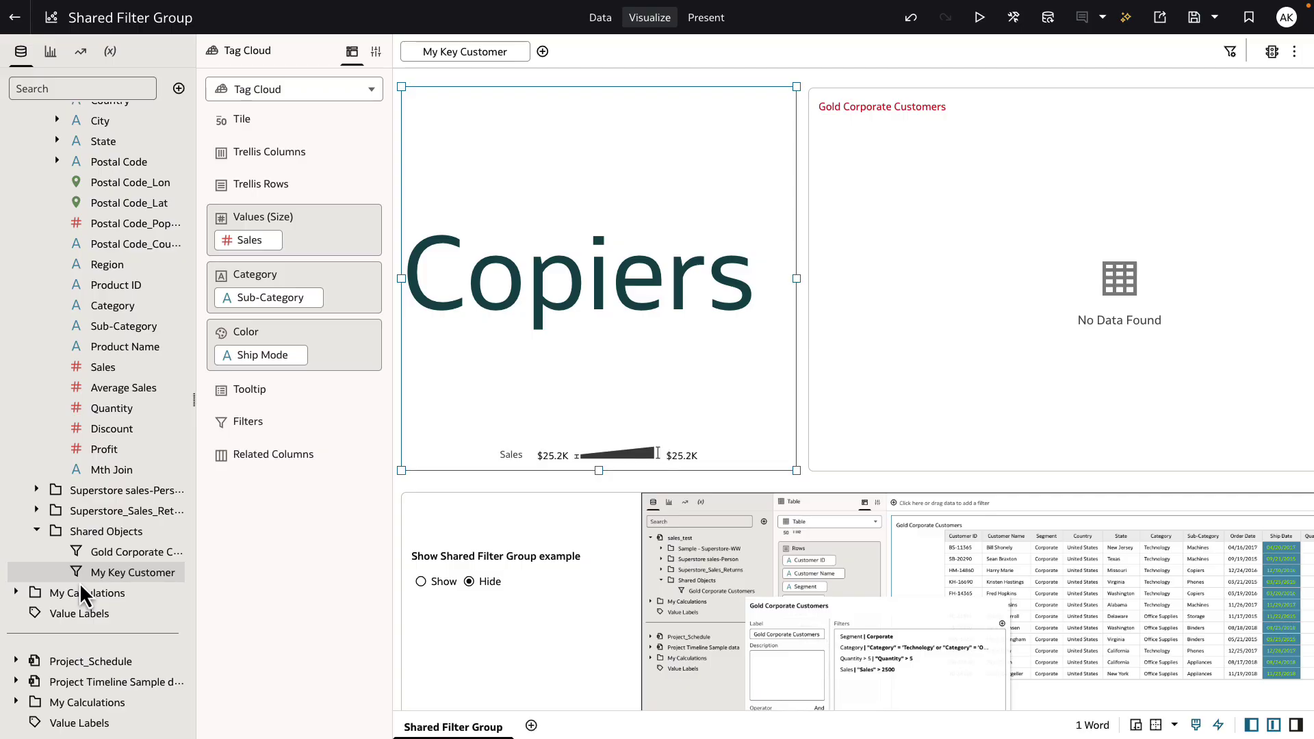
# Open the shared My Key Customer group with Edit Filter Group to review its conditions.
pyautogui.rightClick(119, 574)
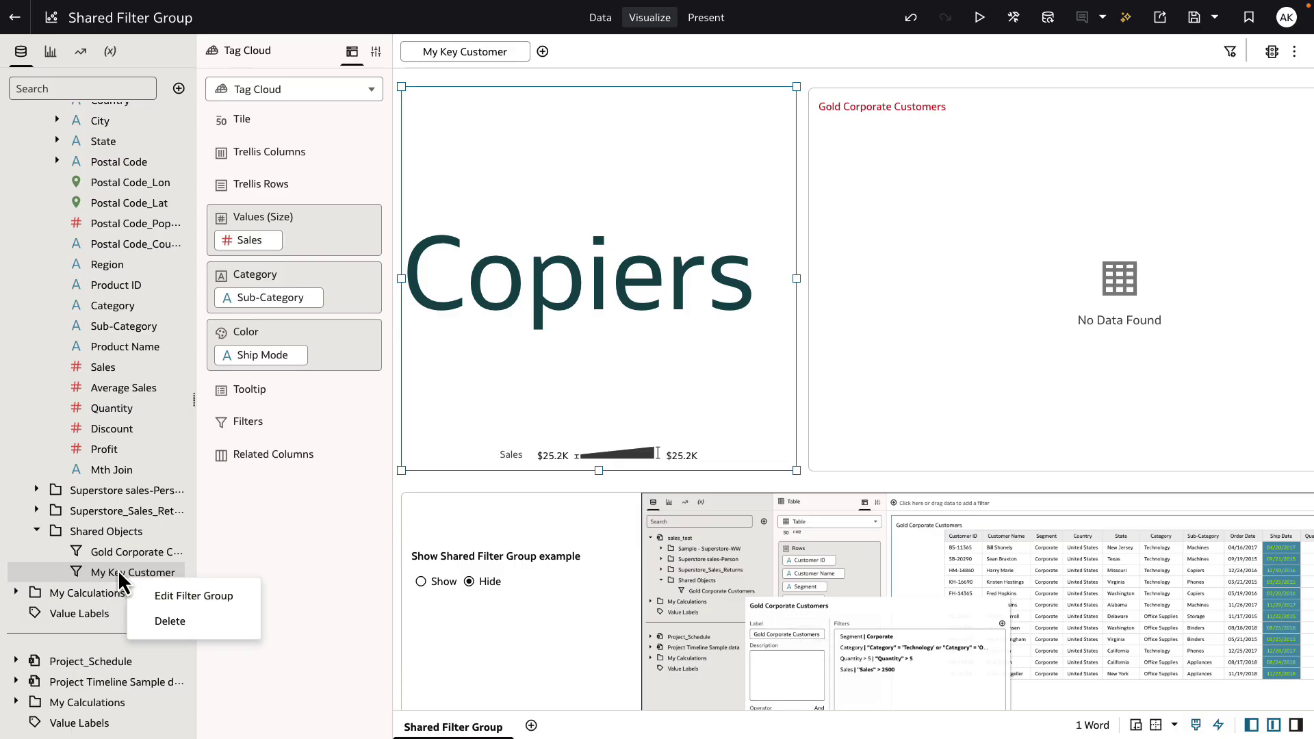
pyautogui.click(145, 597)
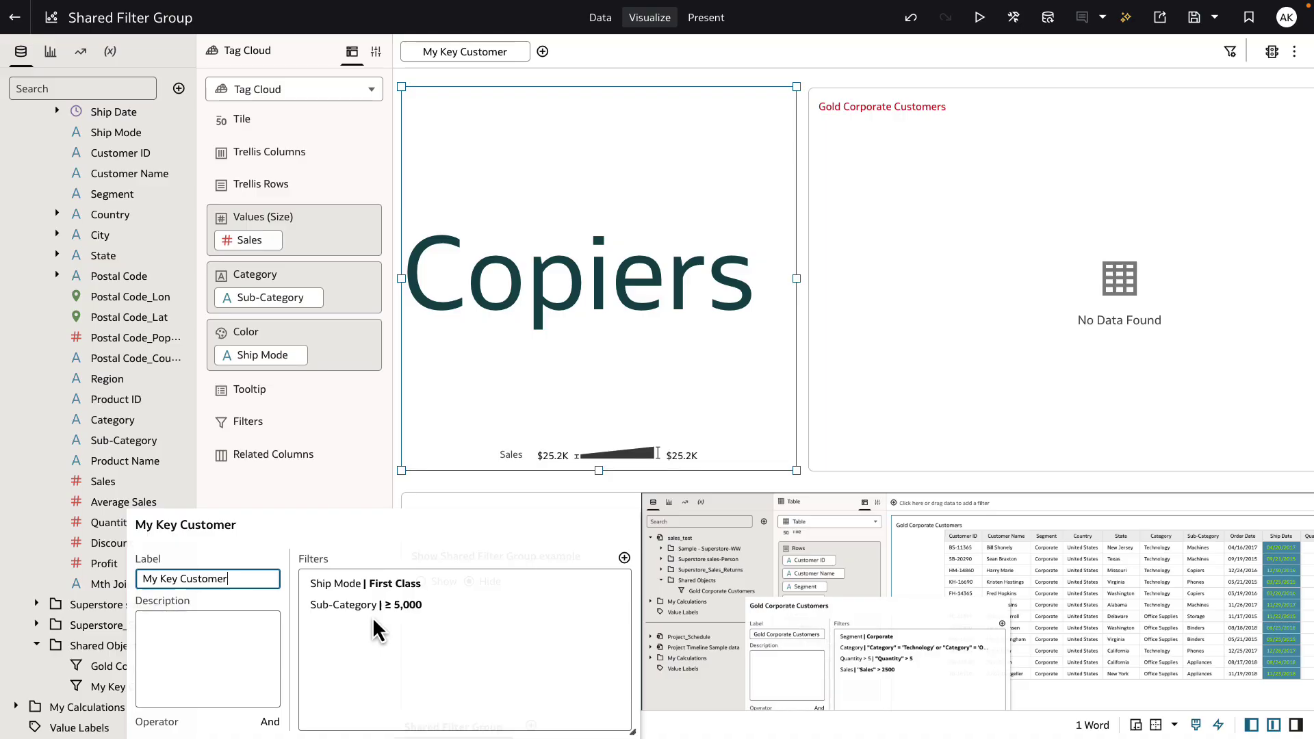
# Select the customers table and disable its Gold Corporate Customers filter group.
pyautogui.click(883, 397)
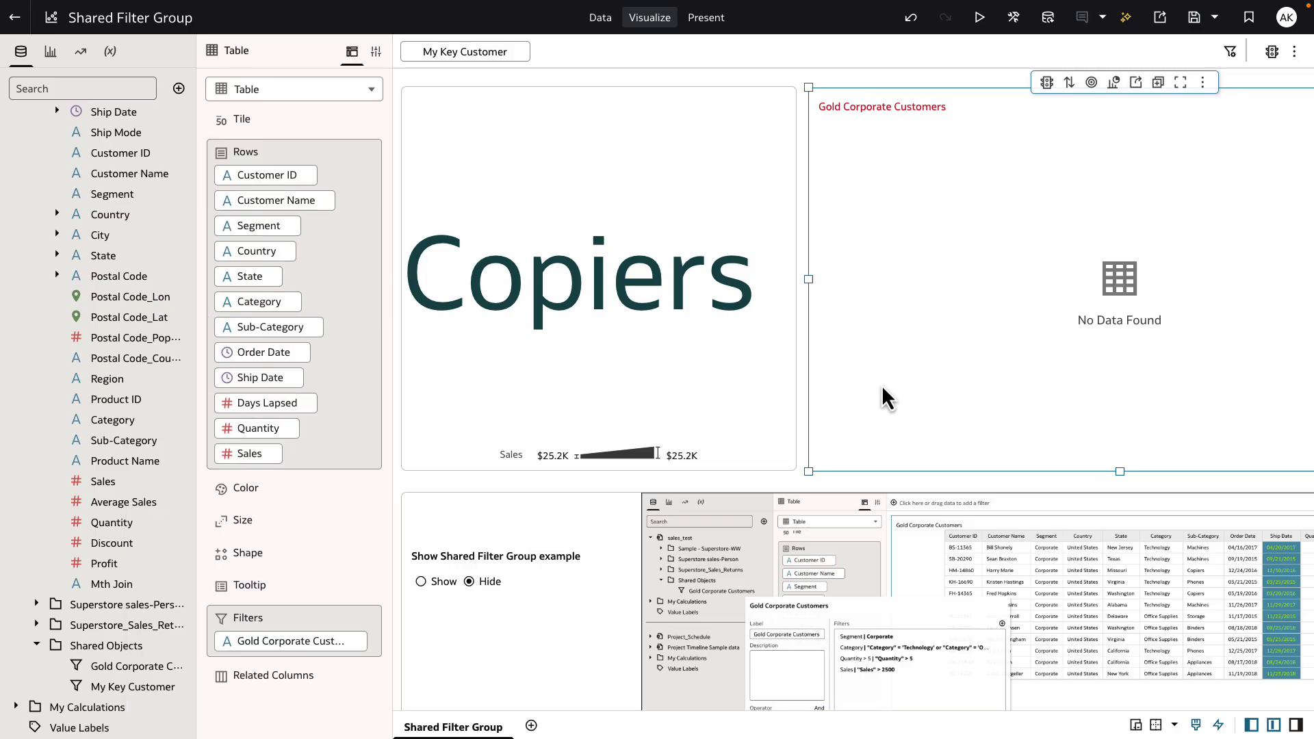
pyautogui.rightClick(297, 642)
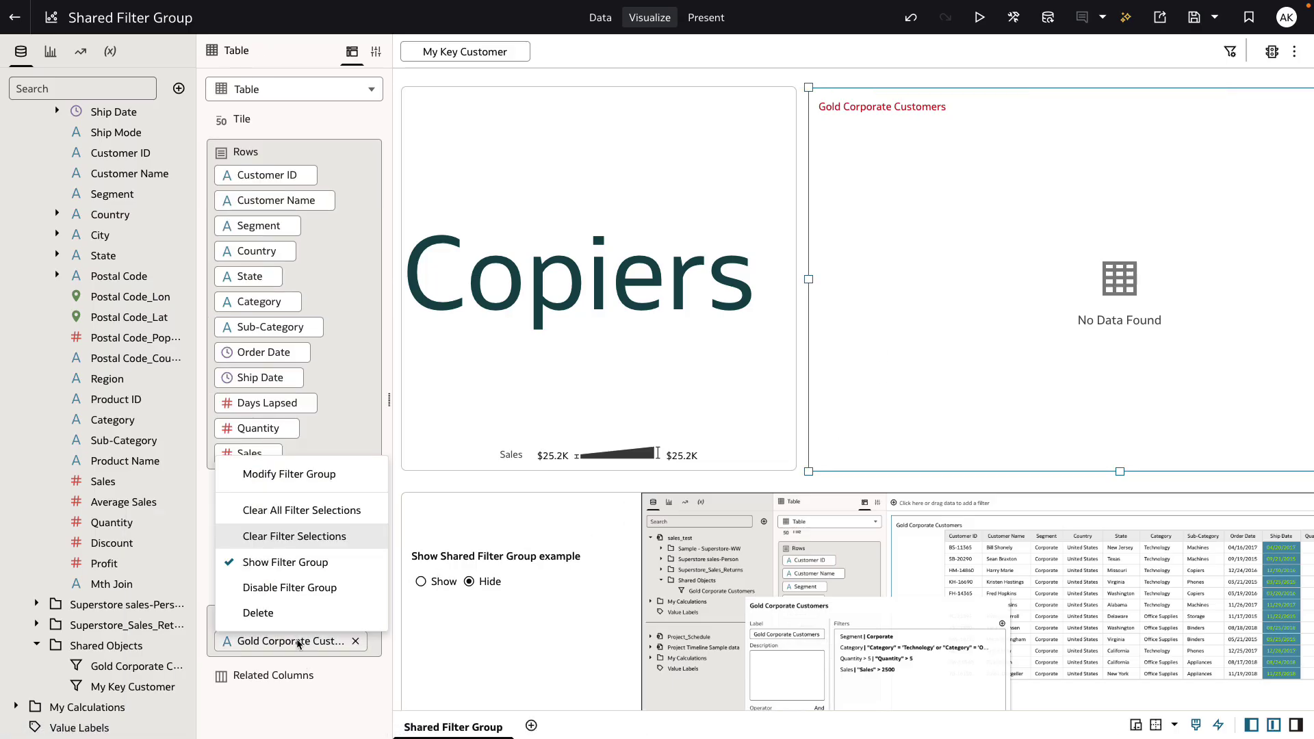
pyautogui.click(303, 593)
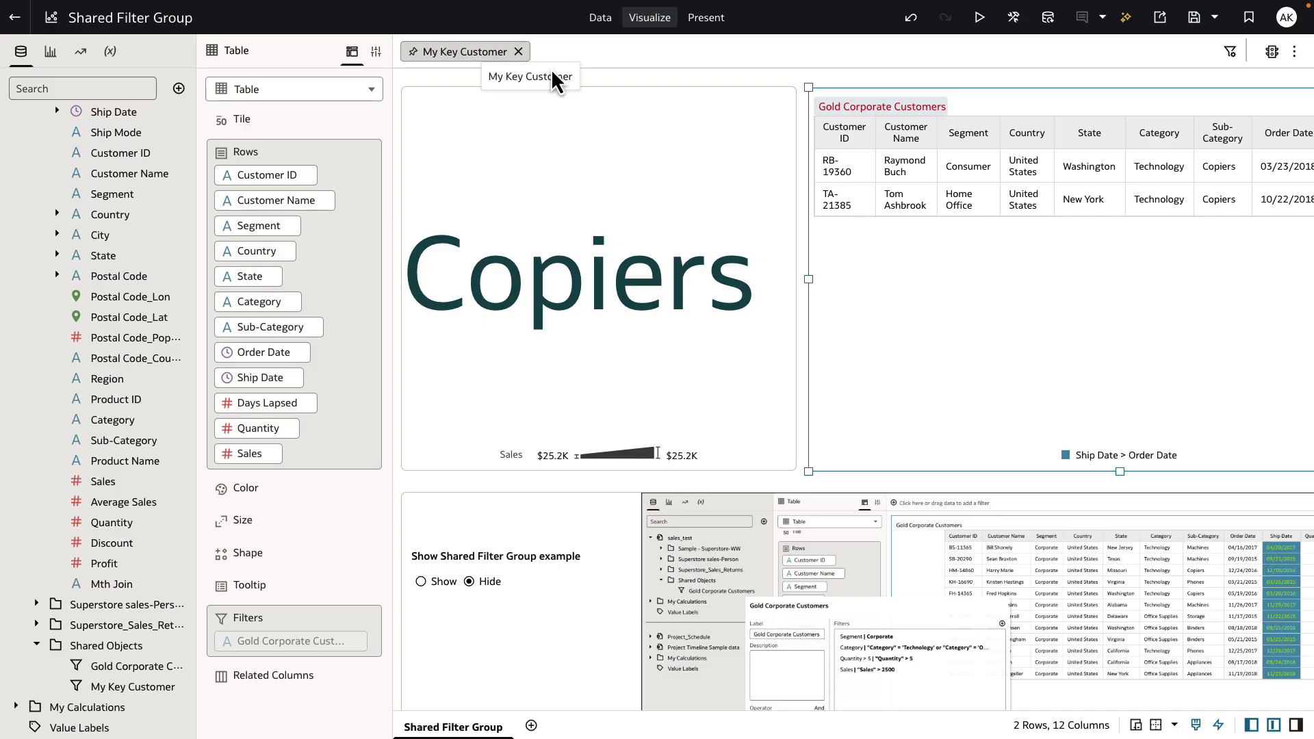
pyautogui.moveTo(895, 278)
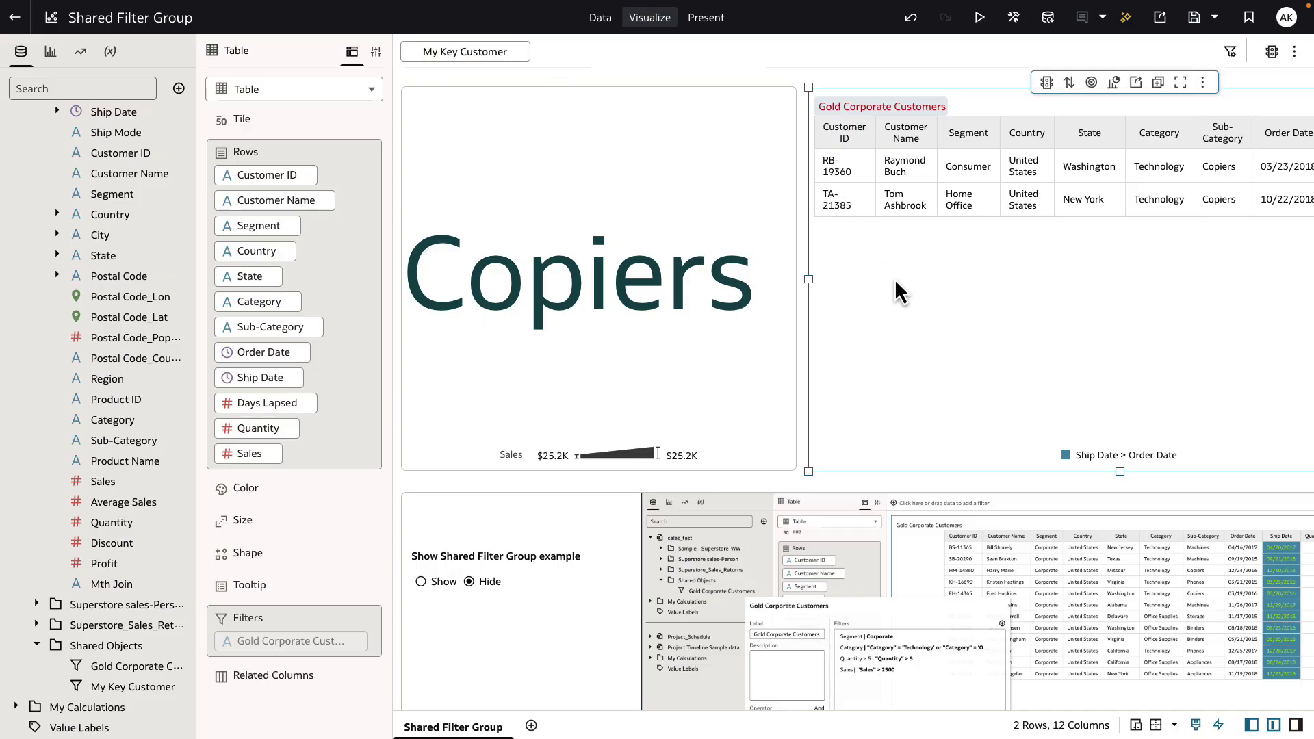
# Leave the Shared Filter Group workbook, saving its changes, and open the navigator menu.
pyautogui.click(15, 17)
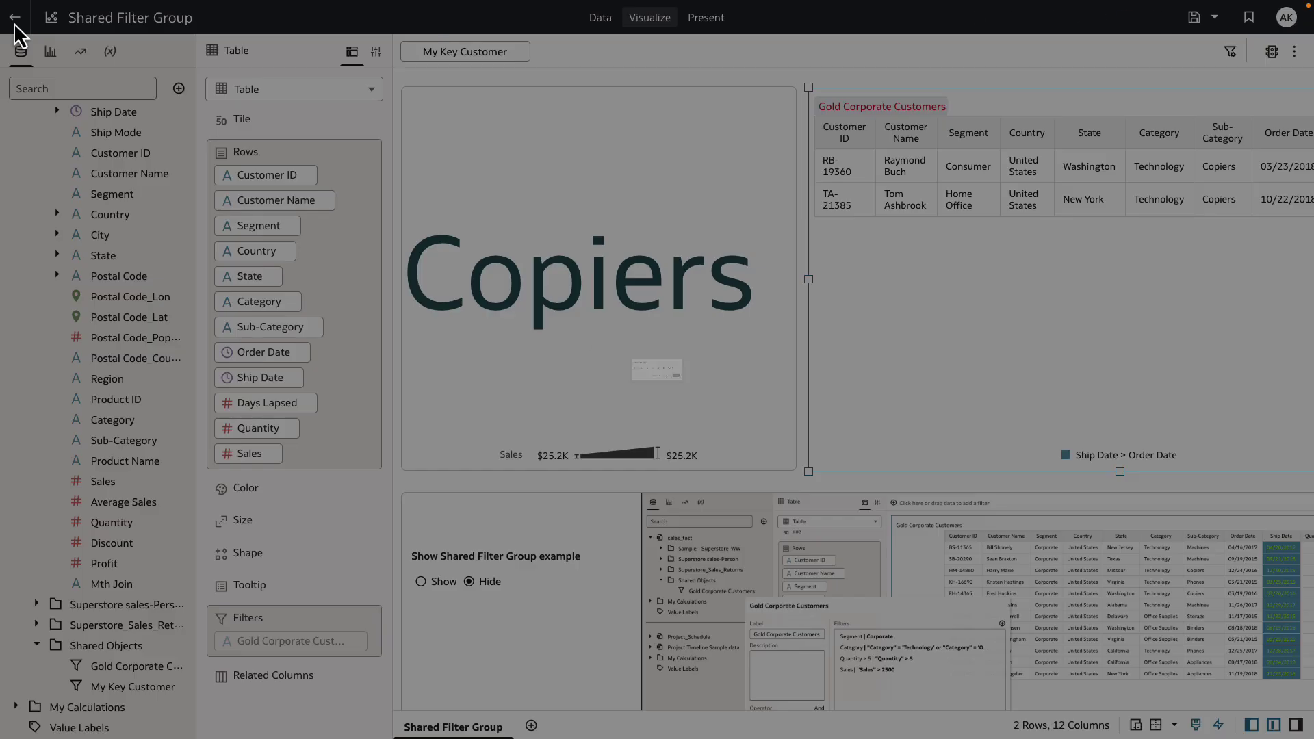
pyautogui.click(783, 409)
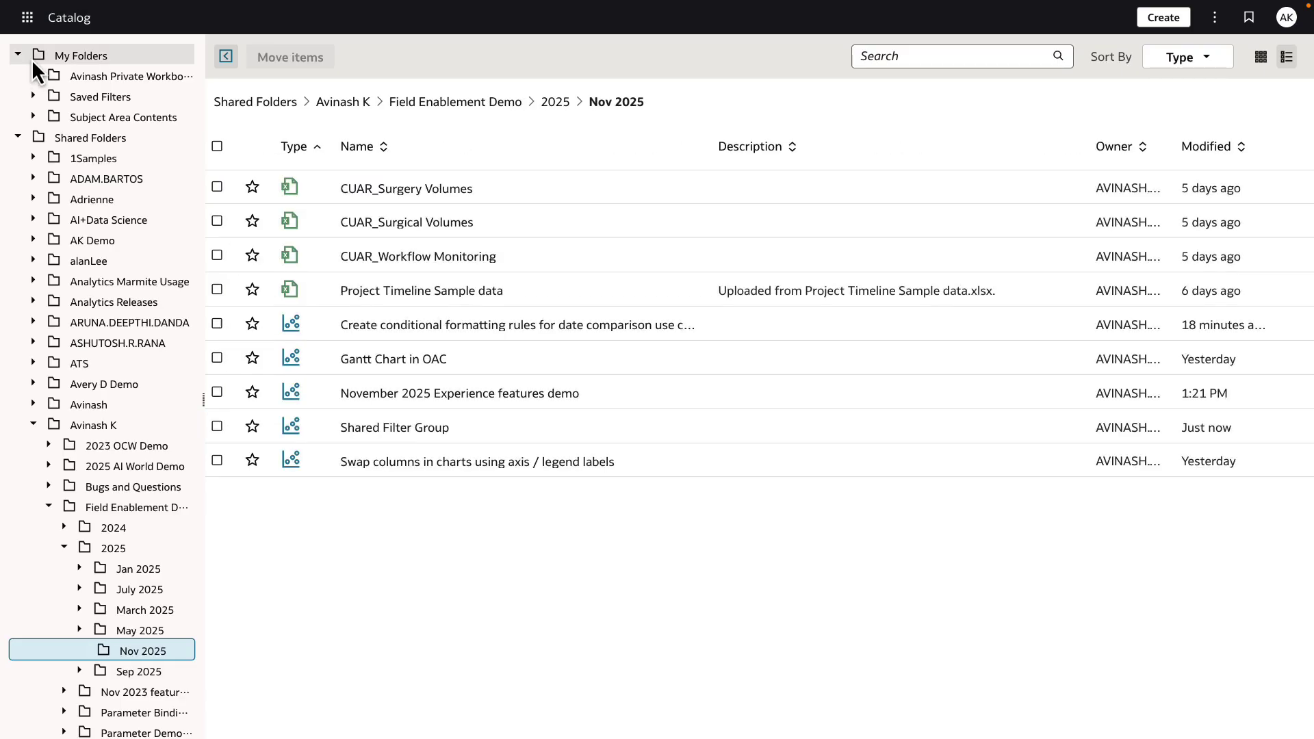
pyautogui.click(27, 17)
# Go to the Console's Advanced System Settings Preview category, where Enable Shared Filter Groups in Workbooks is on.
pyautogui.click(411, 479)
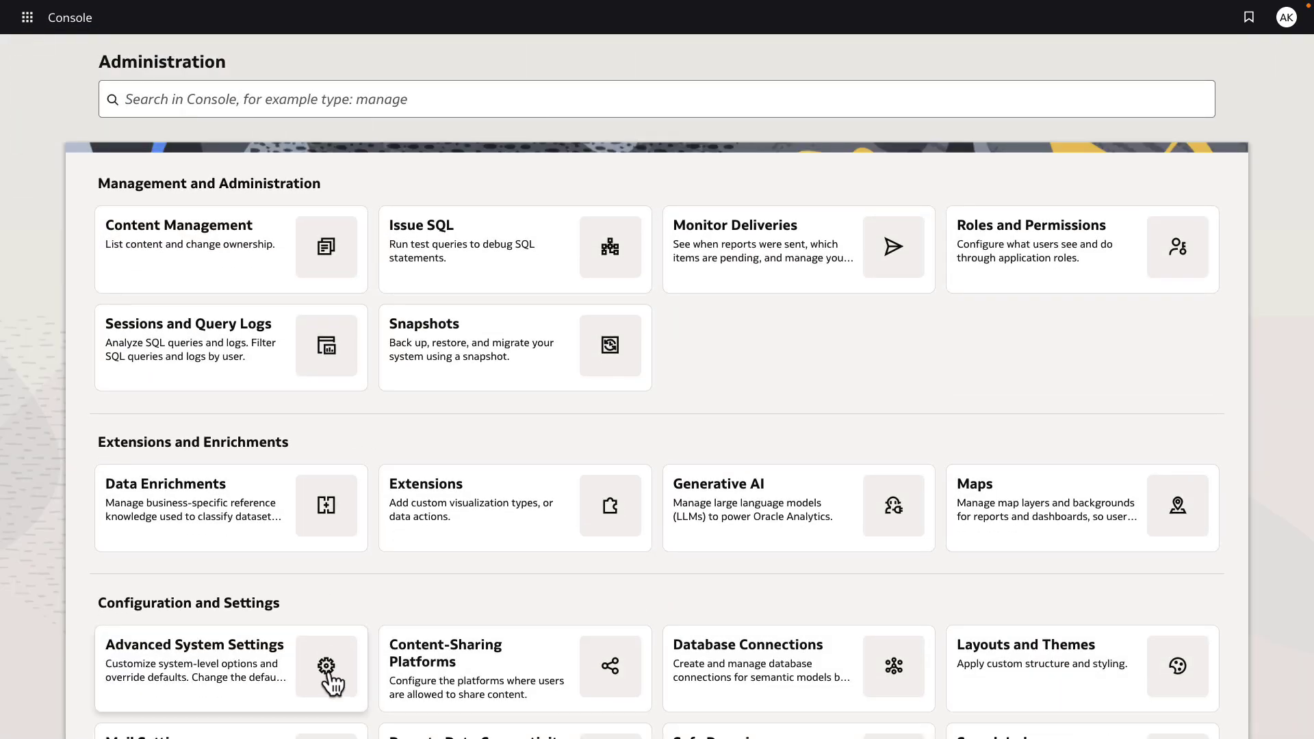
pyautogui.click(328, 670)
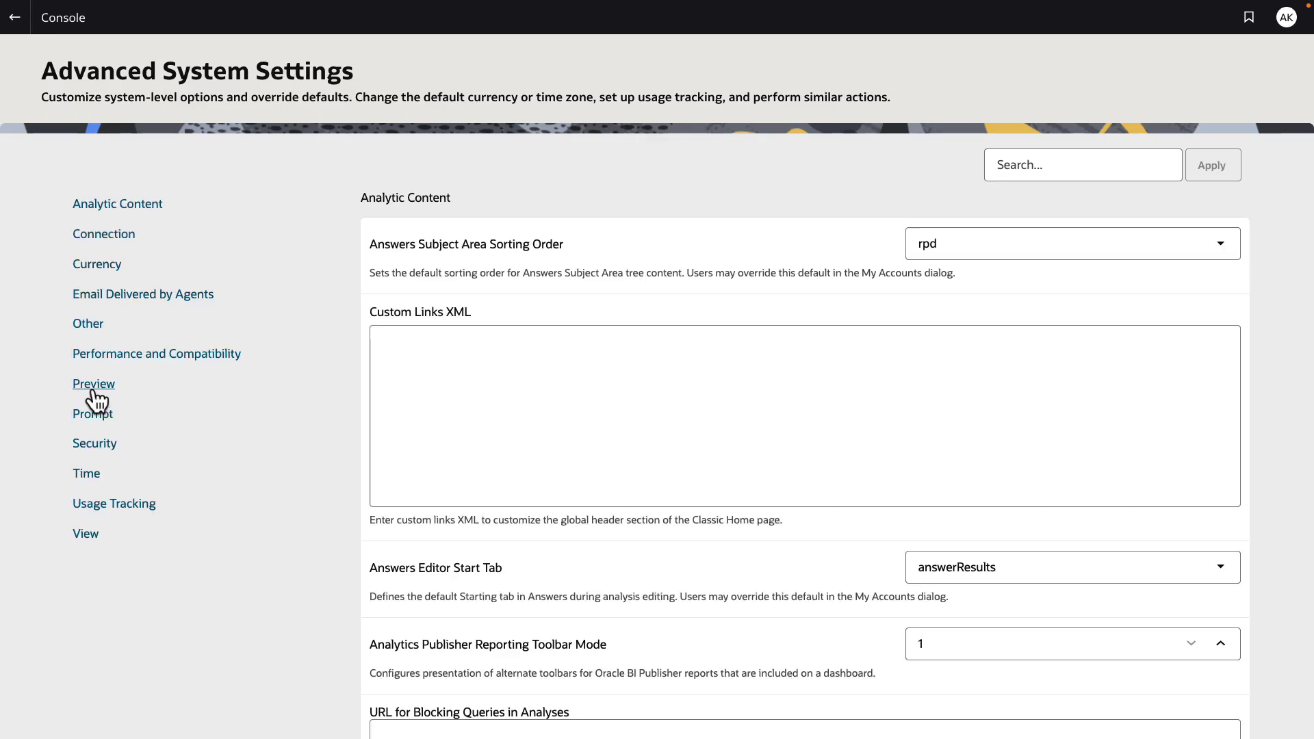
pyautogui.click(95, 392)
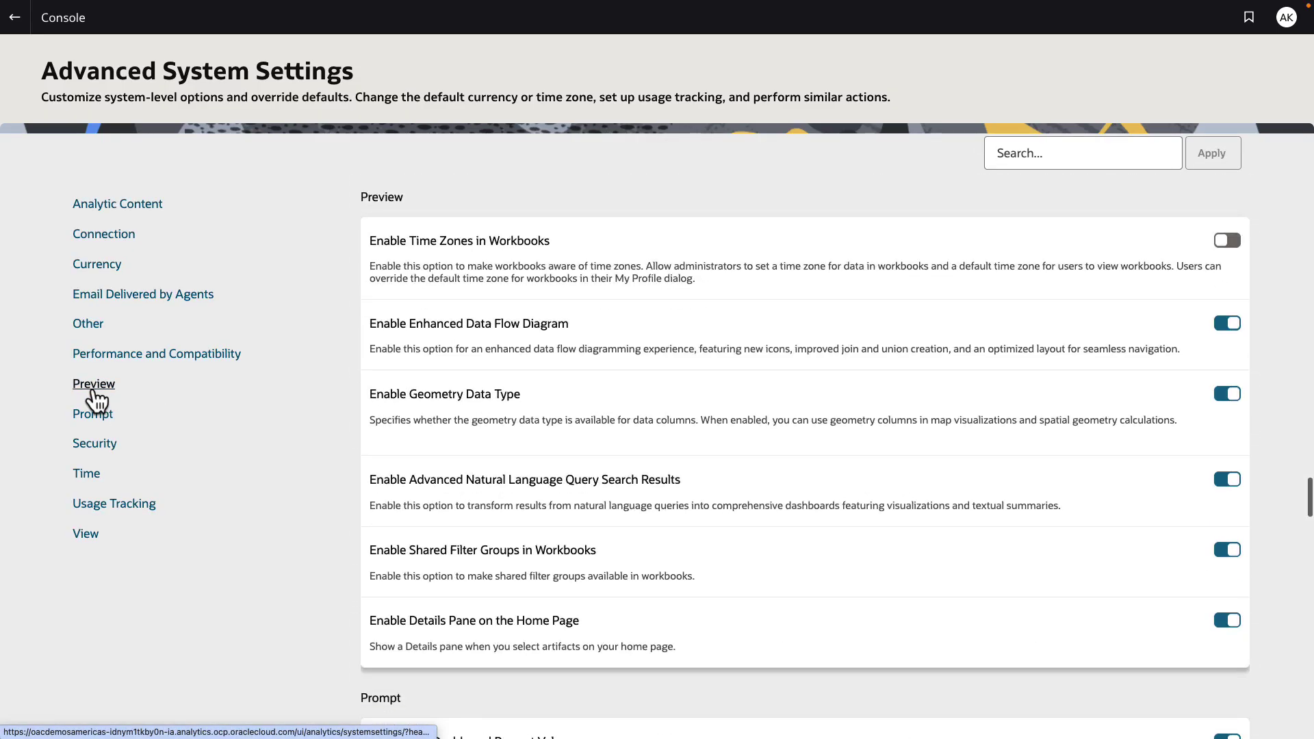